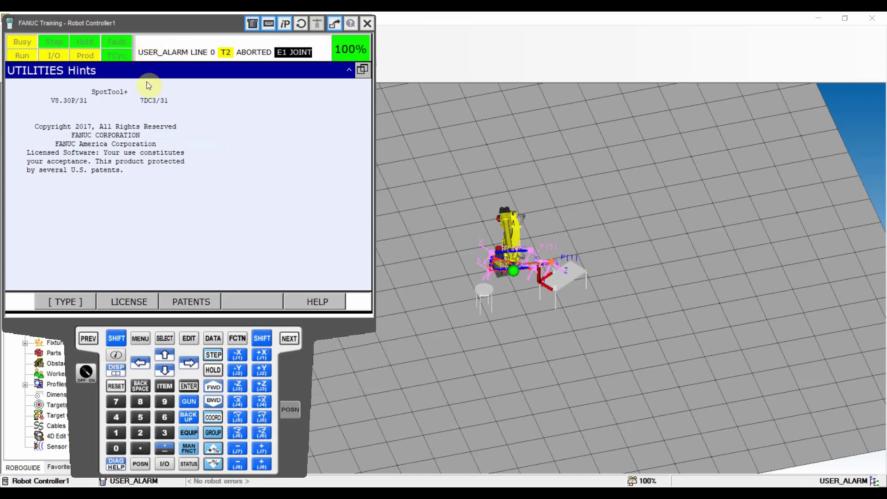
Step: Open the Alarm Log and display the alarm history
left_click(141, 338)
left_click(165, 369)
left_click(165, 369)
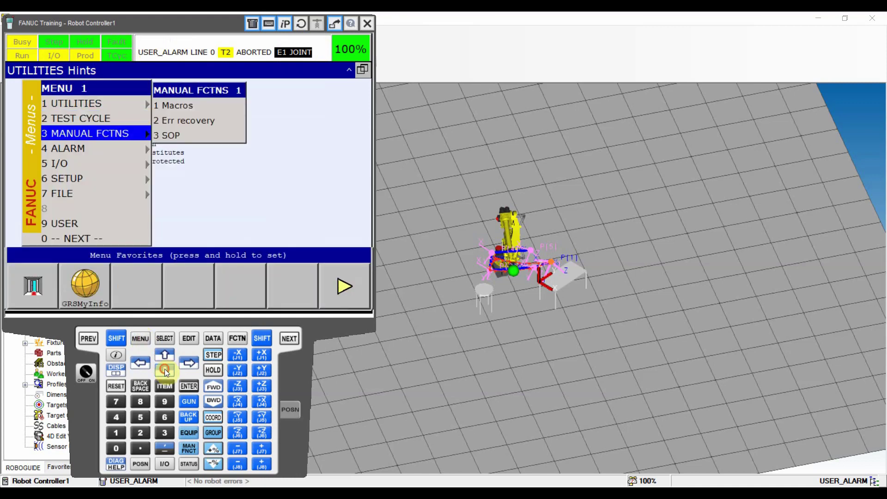
left_click(165, 369)
left_click(195, 362)
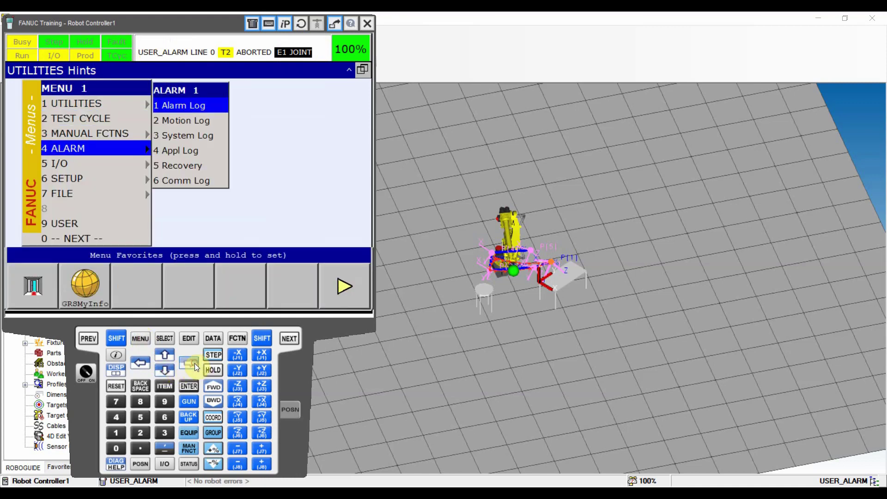
left_click(194, 385)
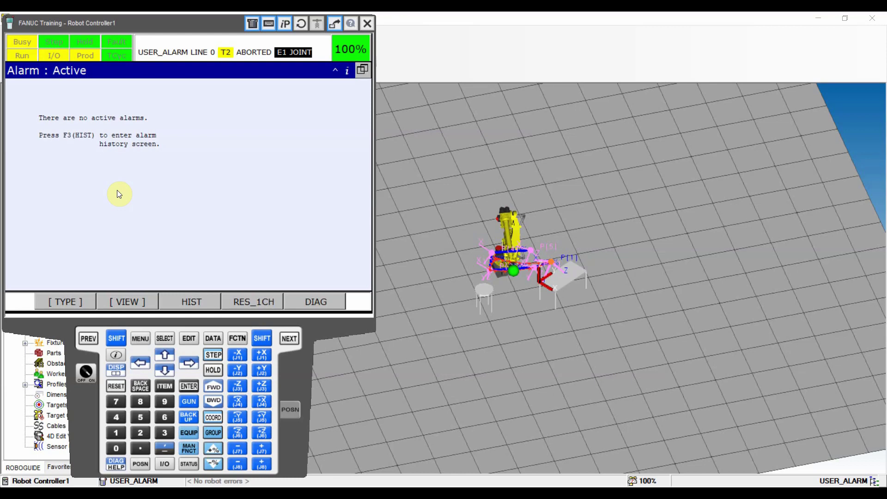
left_click(192, 302)
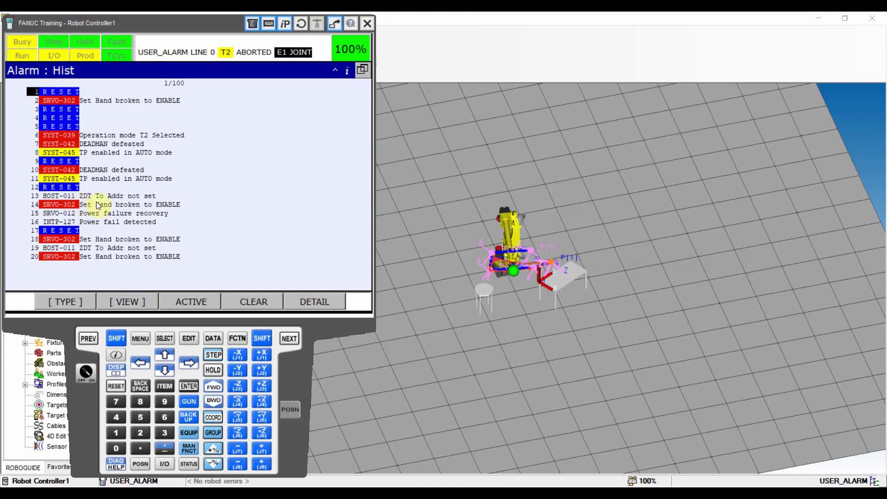
Step: Look through the alarm history down to the oldest entries and return to the first entry
left_click(166, 370)
left_click(166, 370)
left_click(166, 370)
left_click(165, 370)
left_click(165, 370)
left_click(165, 371)
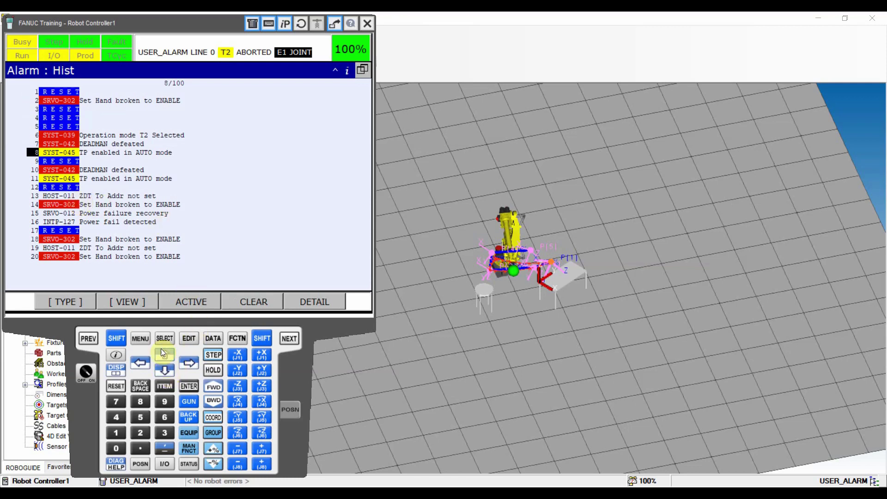
left_click(167, 354)
left_click(168, 354)
left_click(168, 354)
left_click(168, 354)
left_click(167, 354)
left_click(168, 354)
left_click(167, 354)
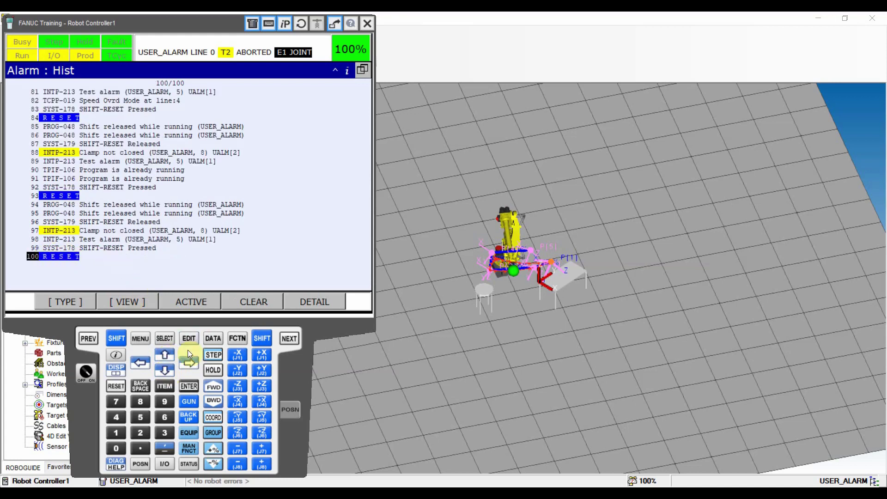
left_click(165, 369)
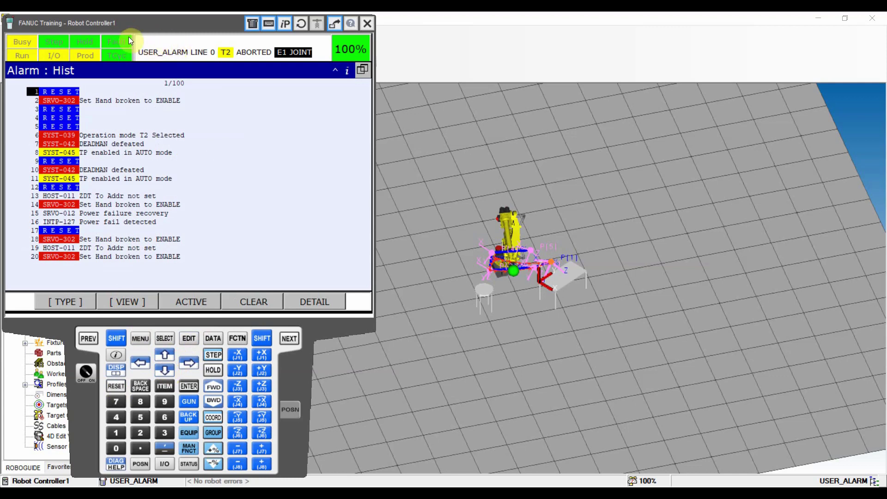
Step: Reset the controller faults and switch the teach pendant off and back on to log new alarm entries
left_click(117, 387)
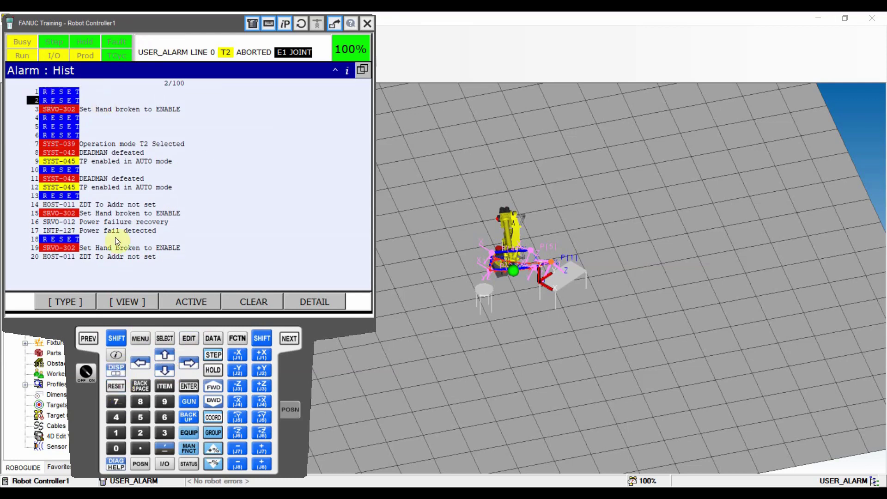
left_click(87, 375)
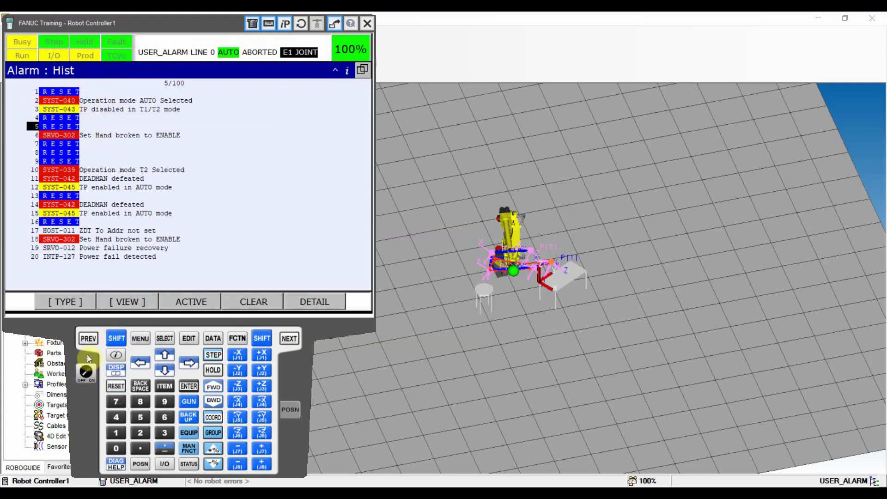
left_click(84, 372)
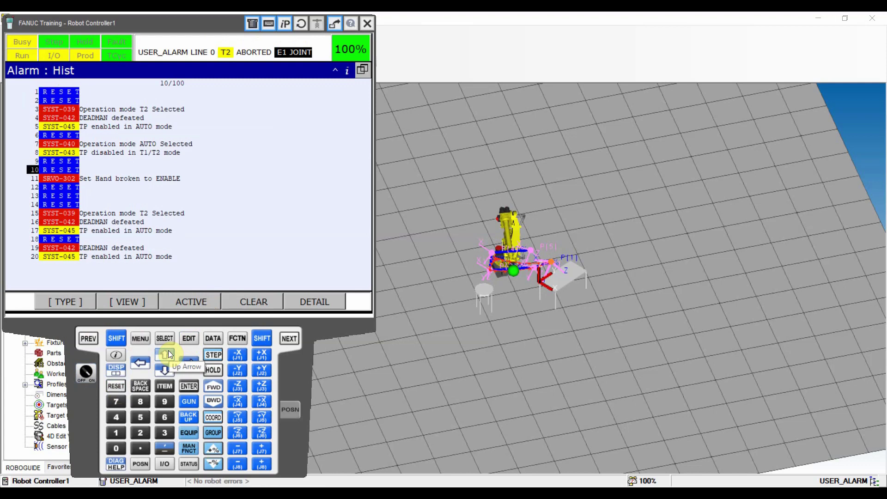
Step: Switch between the active alarms and the alarm history for comparison, finishing on the history
left_click(194, 302)
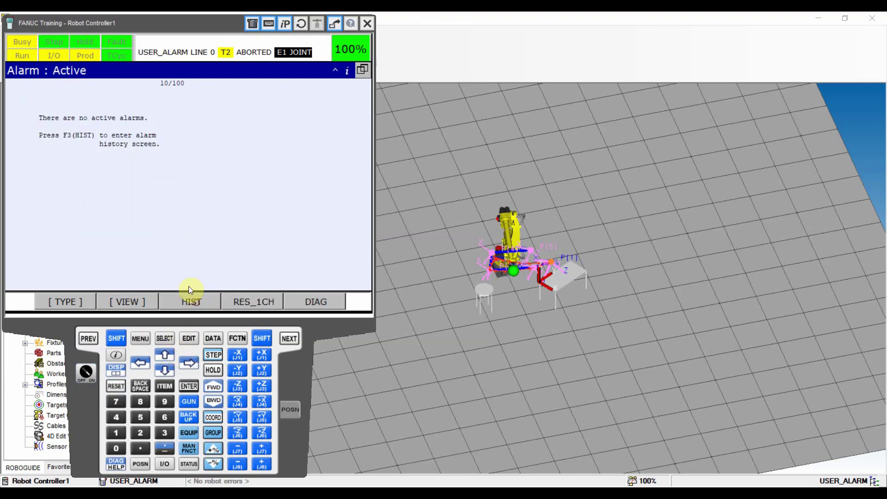
left_click(190, 301)
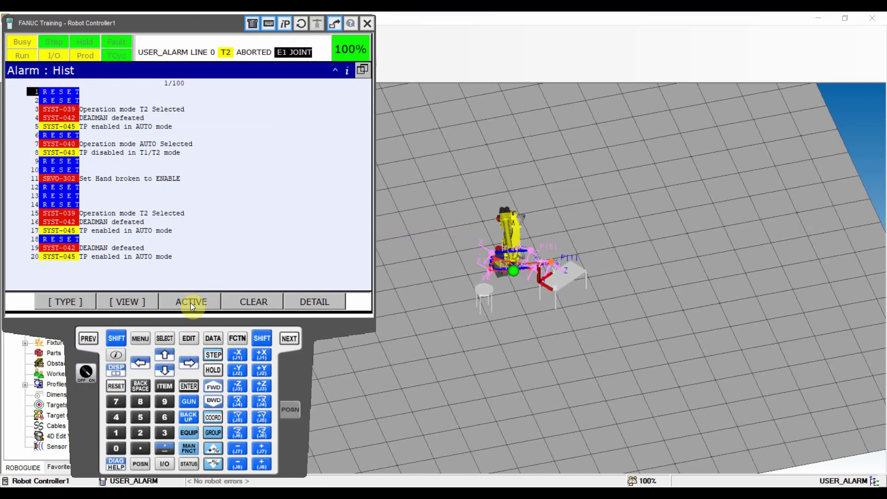
left_click(190, 303)
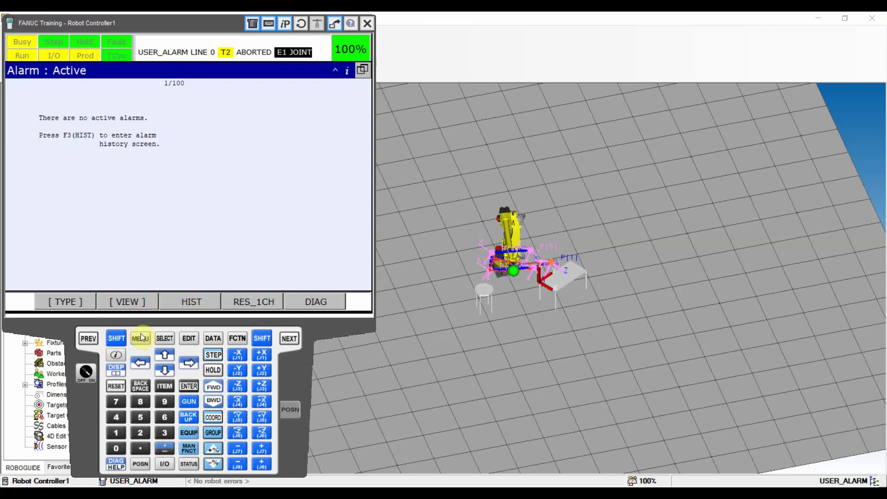
left_click(180, 305)
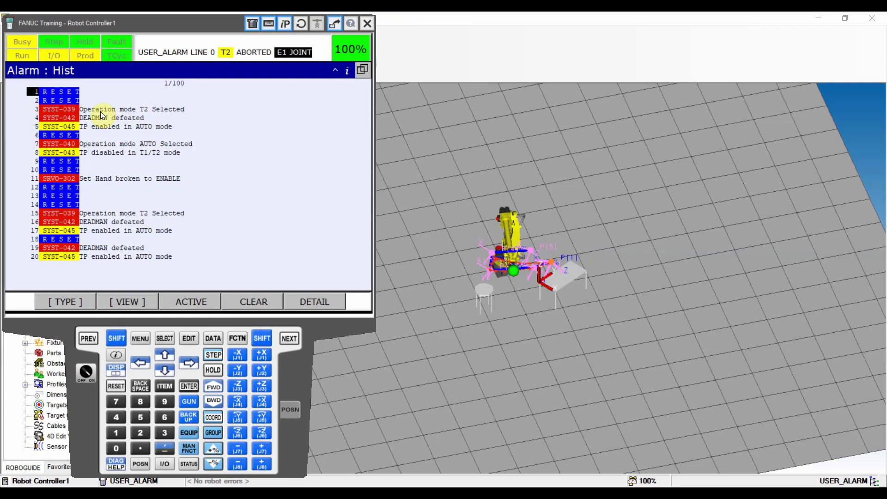
Step: Show the program list and open the User Alarm setup screen
left_click(162, 337)
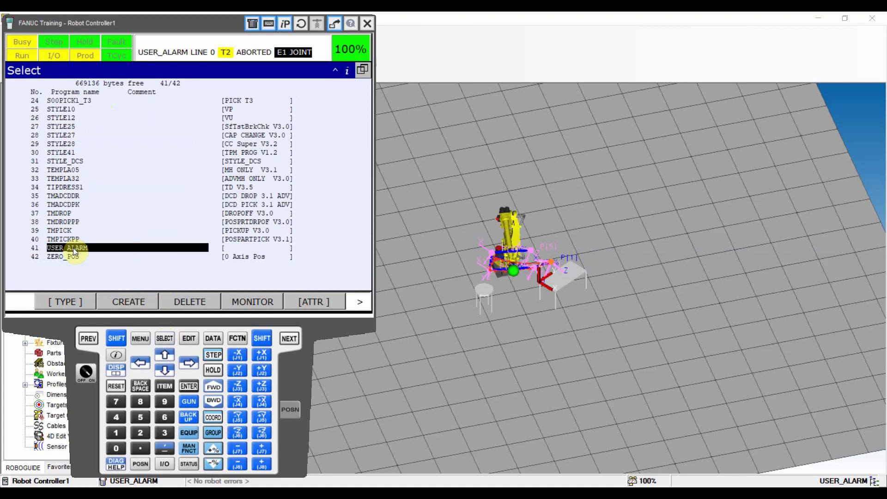
left_click(141, 342)
left_click(173, 370)
left_click(173, 370)
left_click(173, 370)
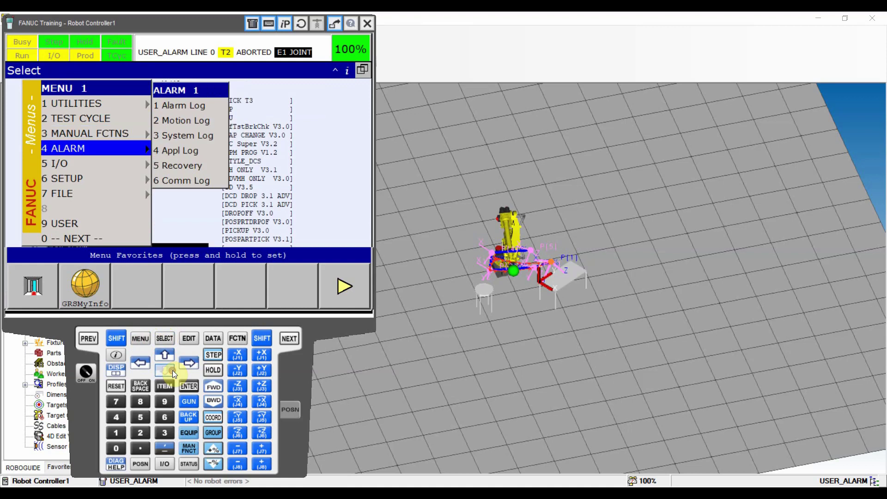
left_click(173, 370)
left_click(173, 370)
left_click(189, 362)
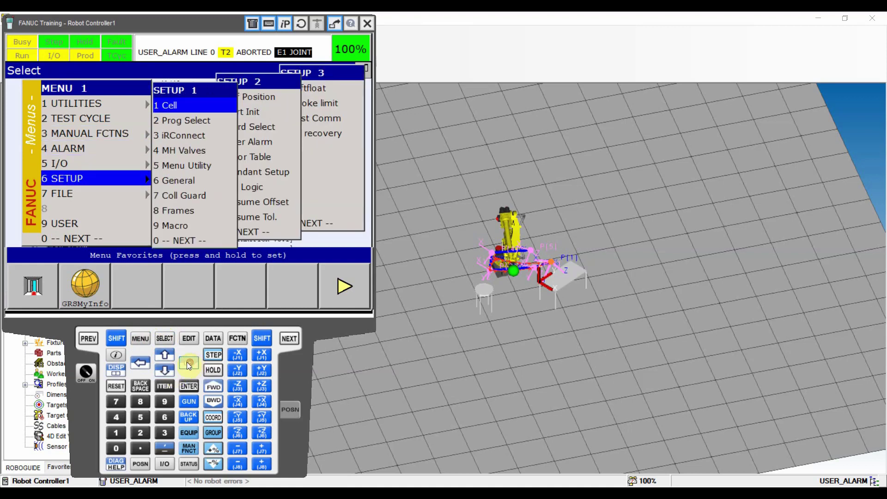
left_click(187, 363)
left_click(173, 370)
left_click(173, 370)
left_click(172, 370)
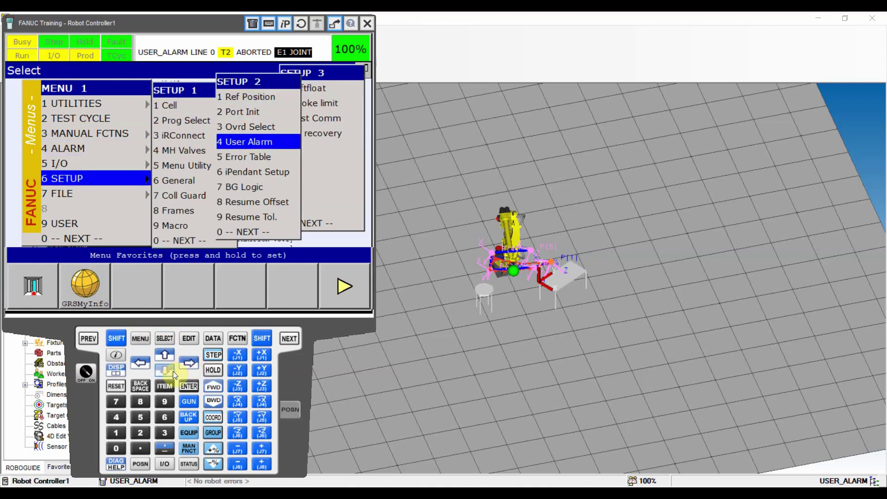
left_click(193, 387)
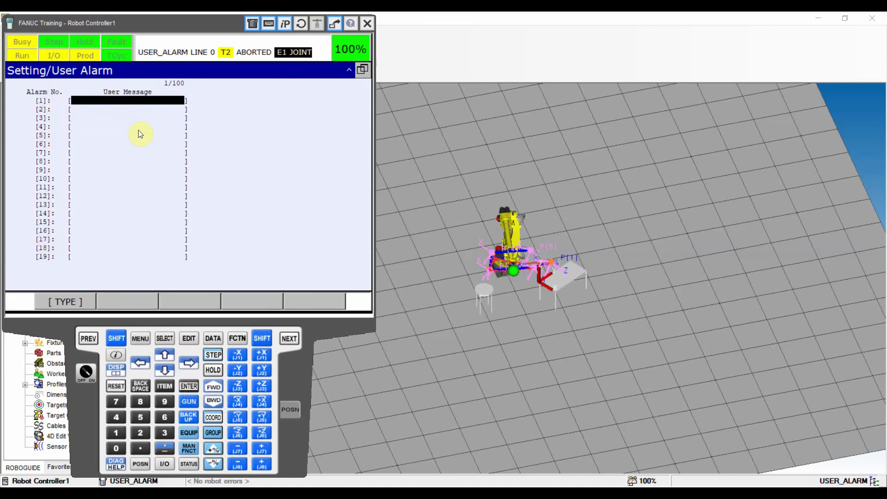
Step: Enter "This is a warning" as the user message for alarm number 1
left_click(161, 351)
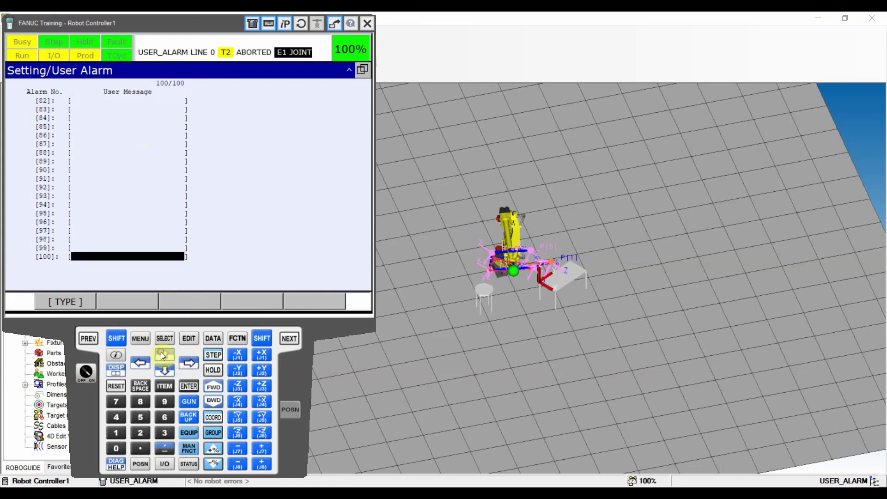
left_click(167, 374)
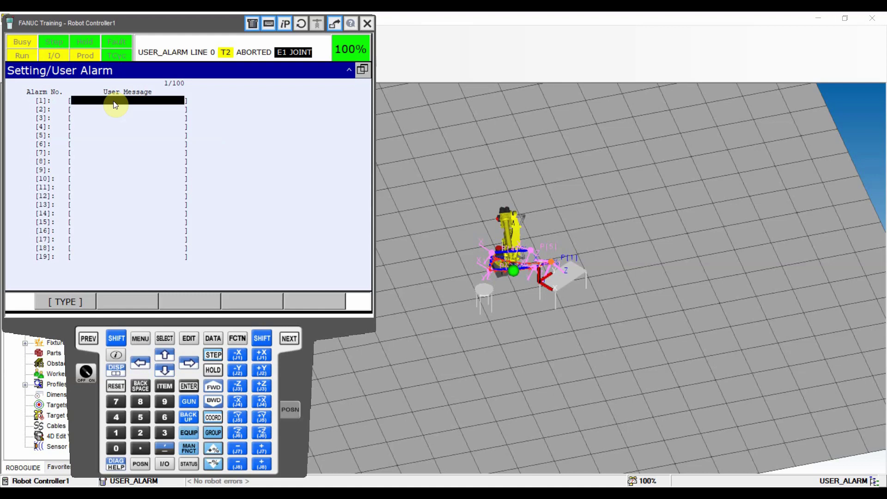
left_click(165, 370)
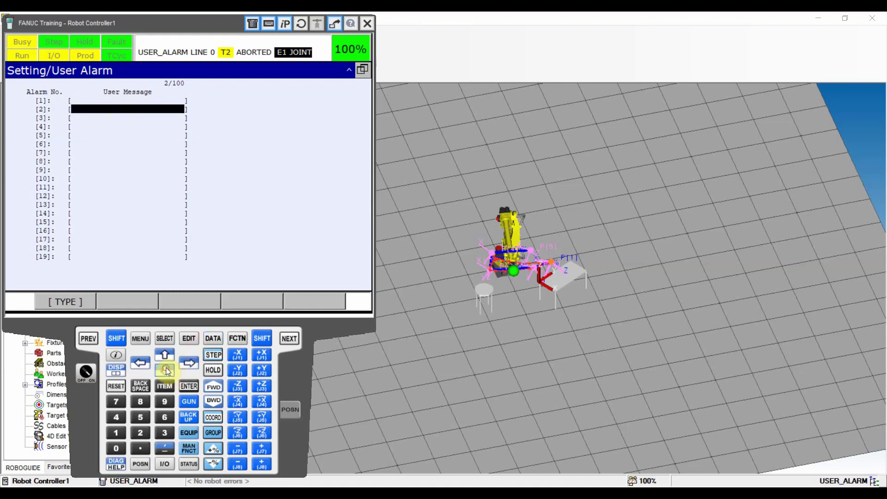
left_click(165, 354)
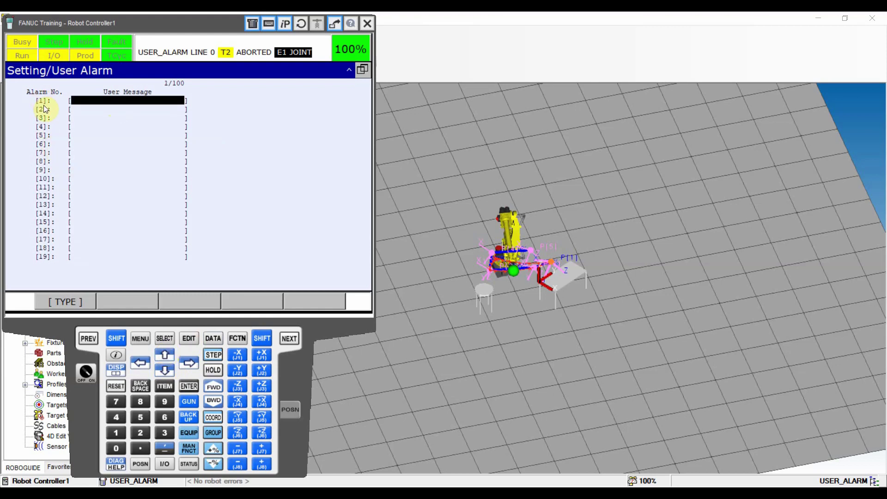
left_click(189, 387)
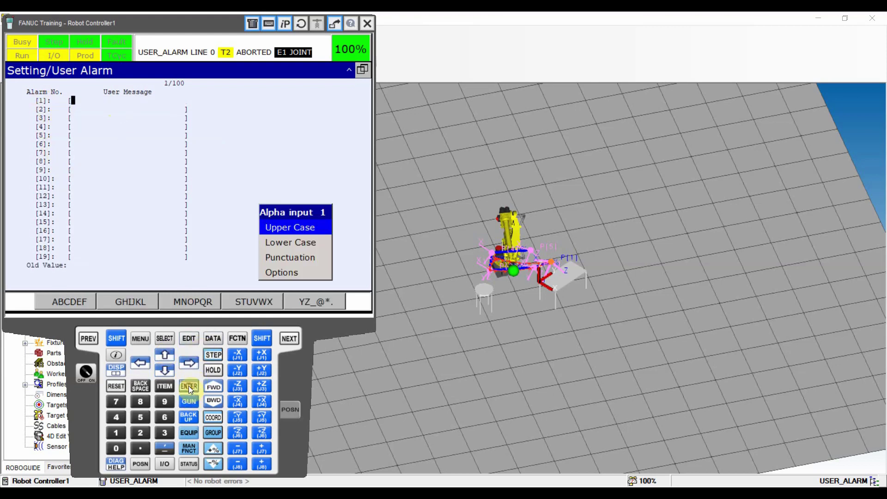
left_click(167, 370)
left_click(167, 370)
left_click(166, 370)
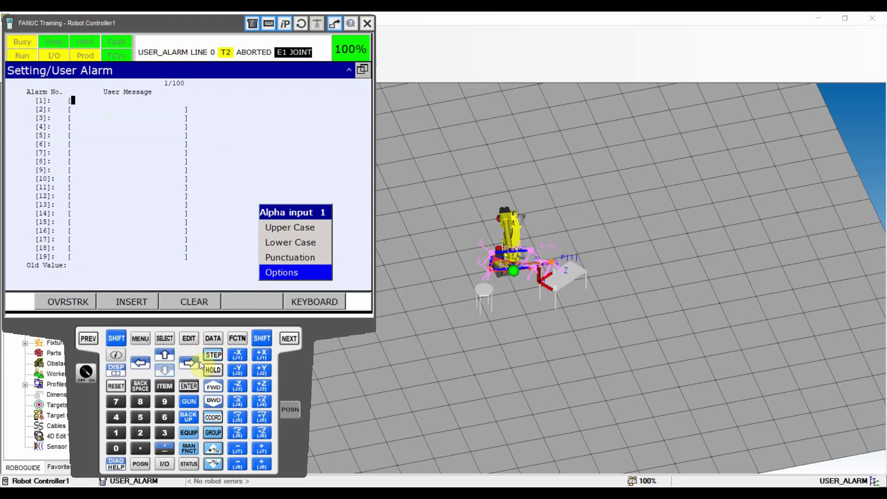
left_click(314, 302)
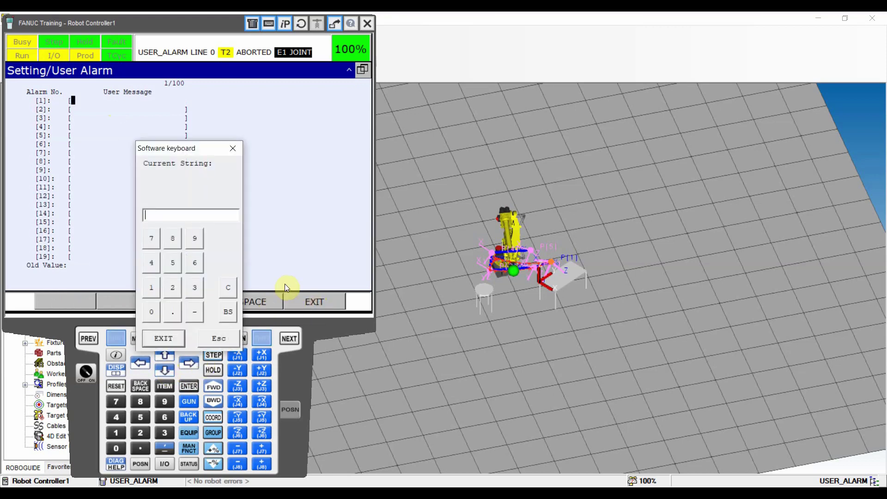
type("This is a ")
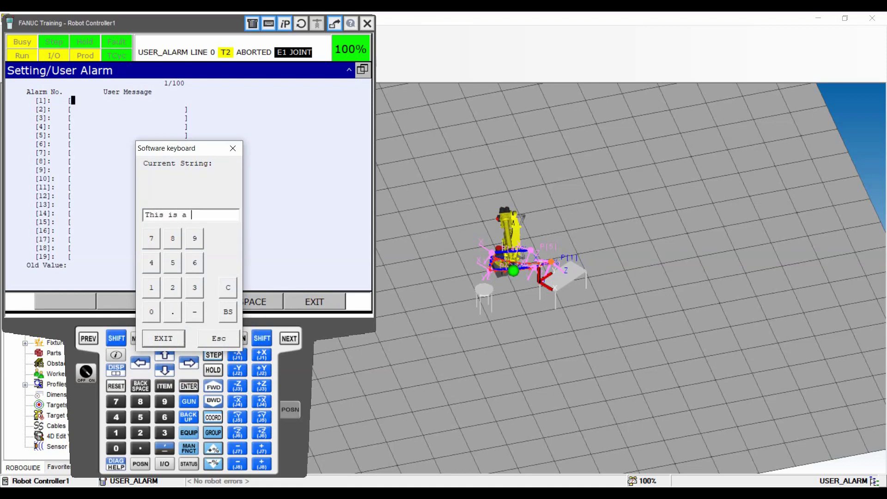
type("warning")
left_click(159, 339)
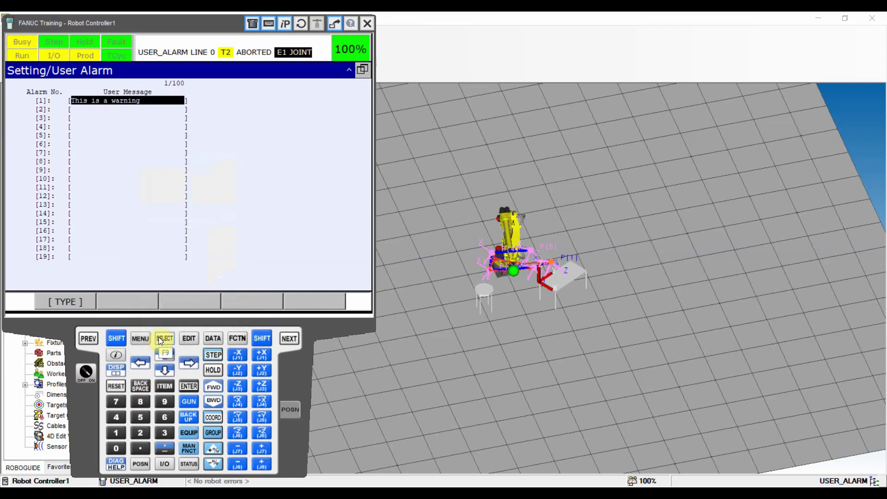
Step: Enter "Pause program" as the user message for alarm number 2
left_click(165, 369)
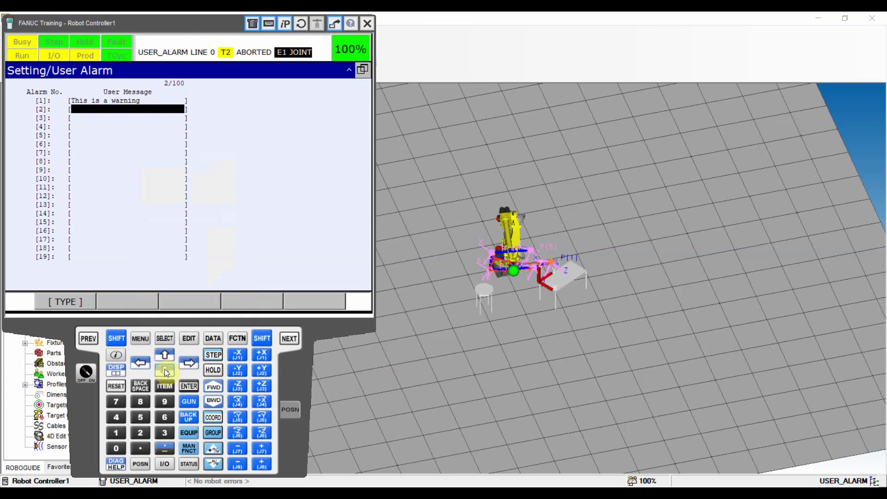
left_click(190, 387)
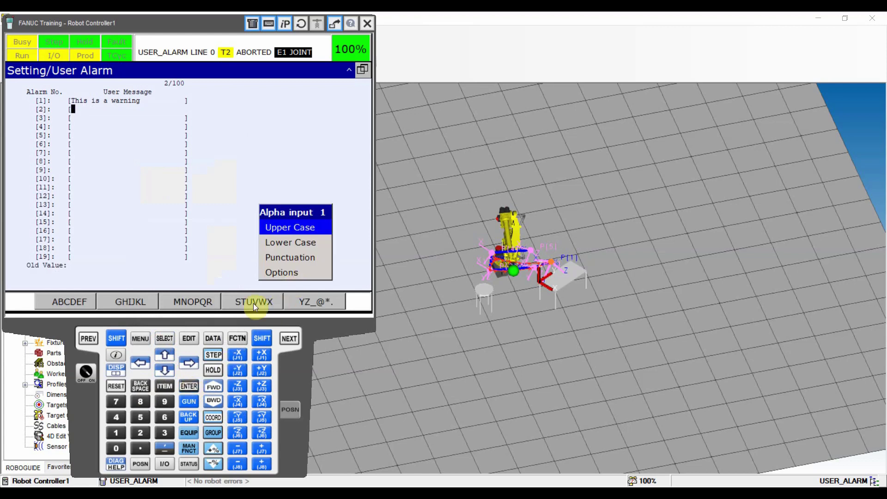
left_click(162, 368)
left_click(163, 368)
left_click(162, 368)
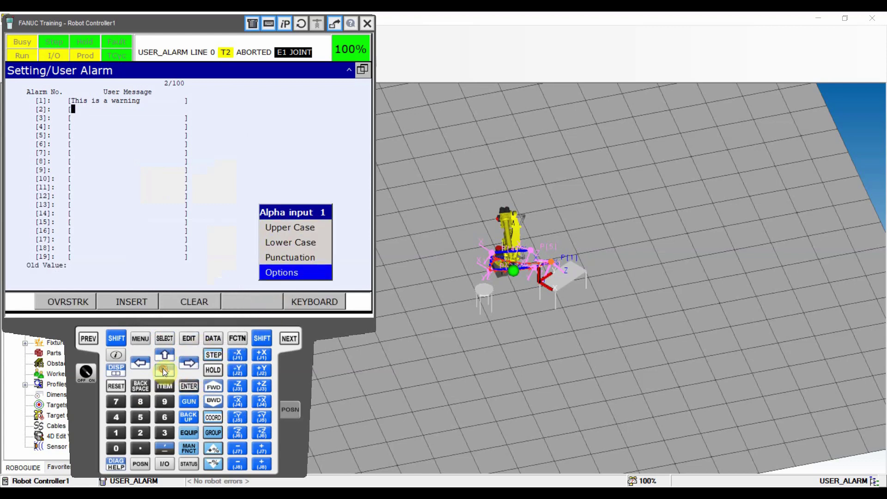
left_click(318, 301)
type("Pause program")
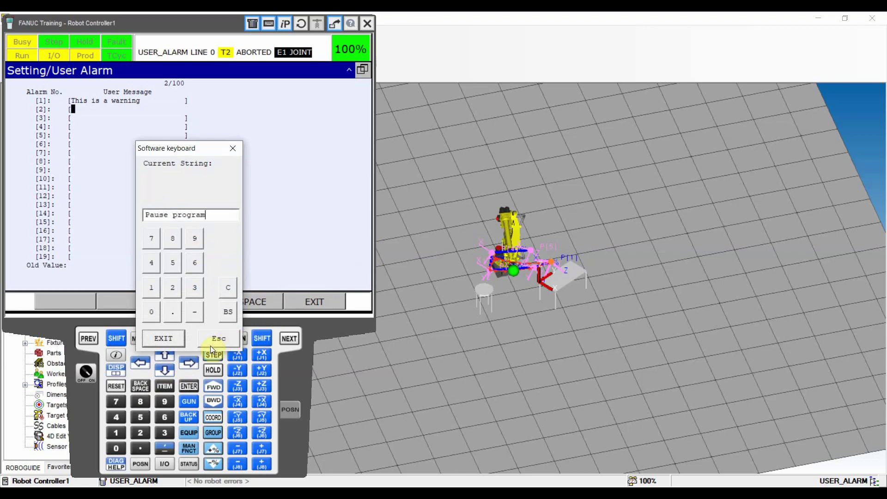
left_click(170, 335)
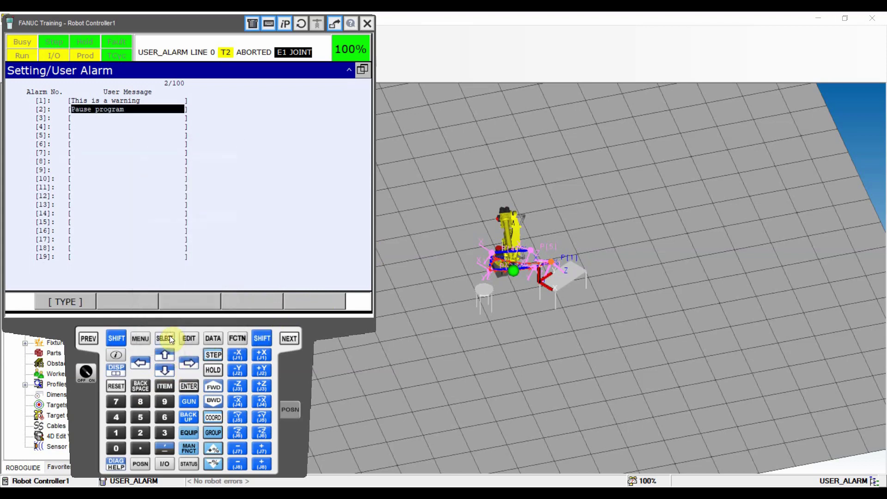
Step: Enter "Abrot and cancel mont" as the user message for alarm number 3
left_click(166, 375)
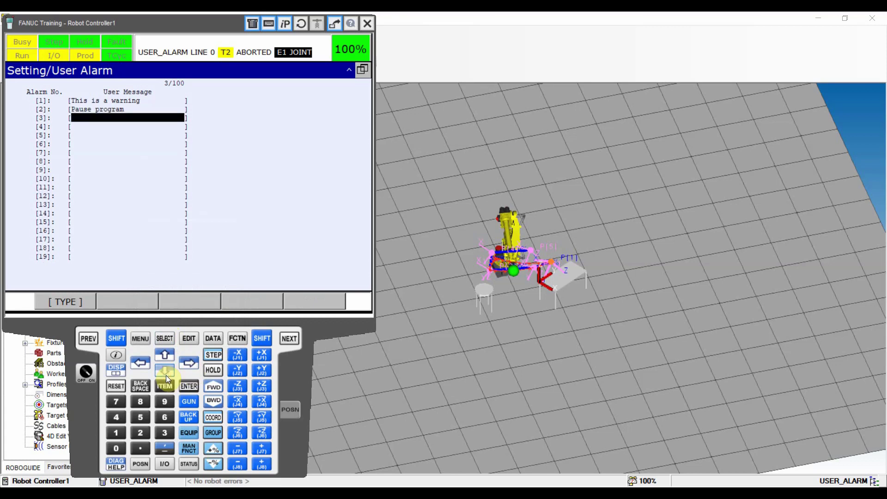
left_click(190, 387)
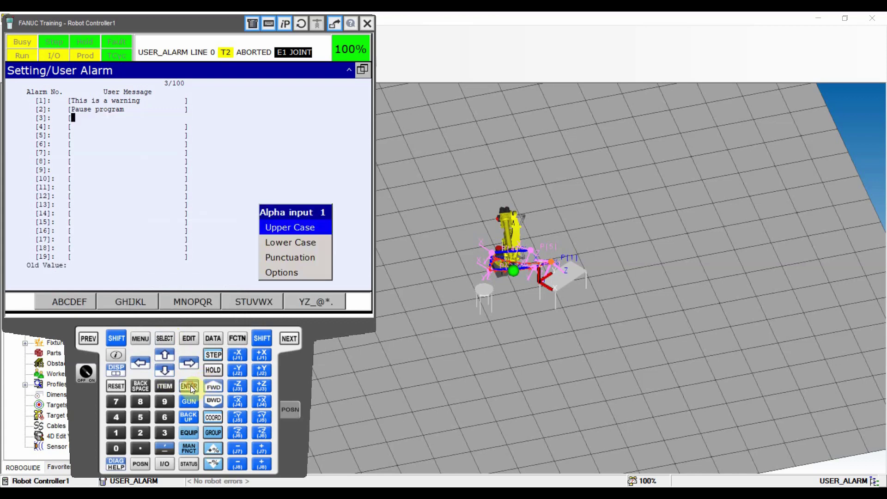
left_click(165, 369)
left_click(164, 370)
left_click(165, 369)
left_click(316, 301)
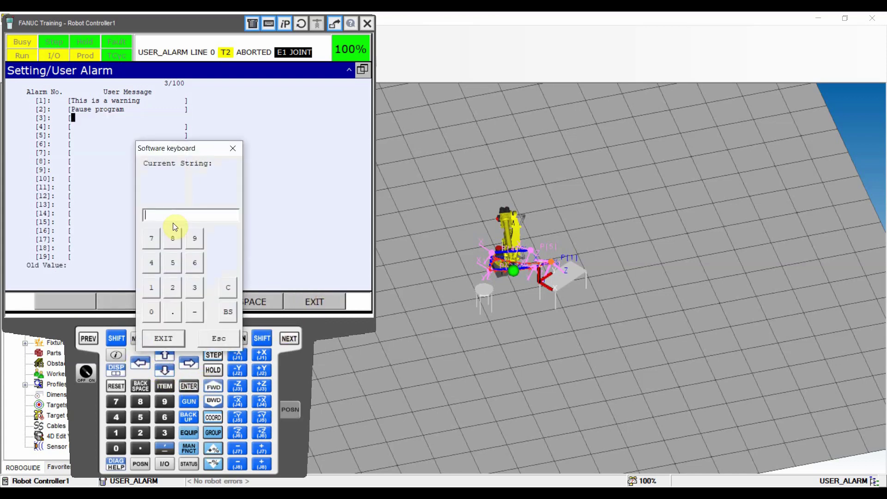
type("Abrot and cancel mont")
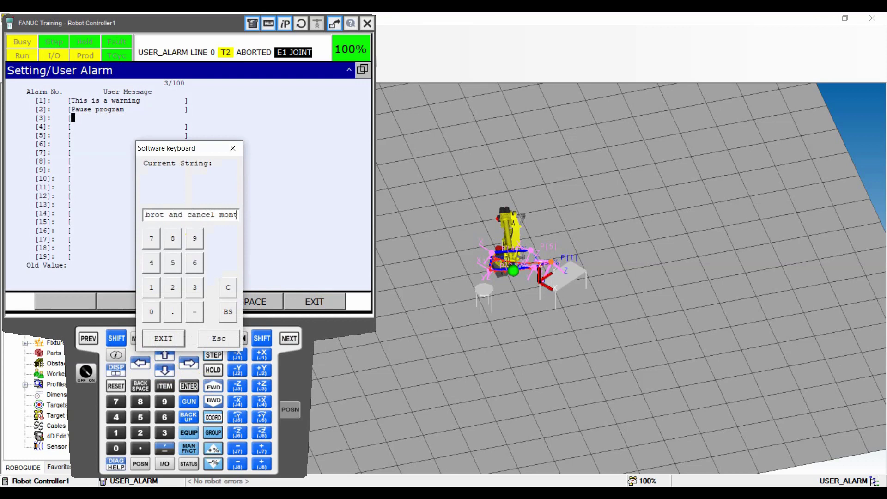
key("Return")
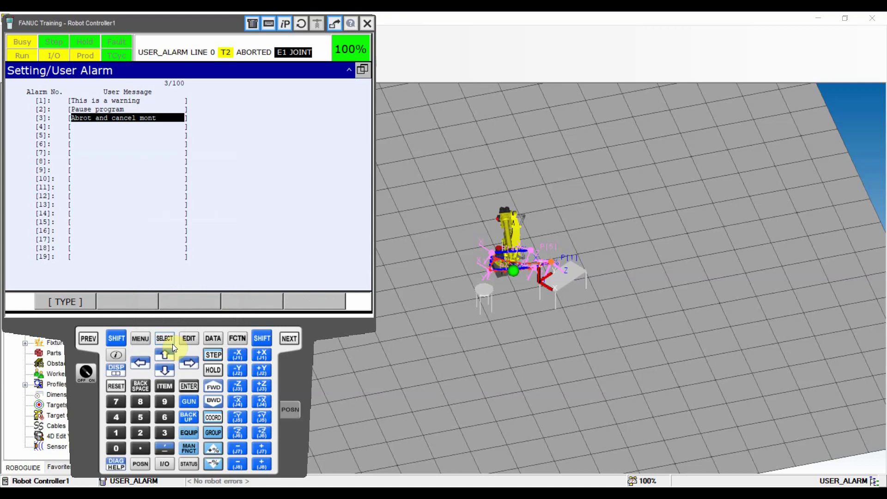
Step: Open the system variables screen with the $UALRM_SEV severity list
left_click(142, 339)
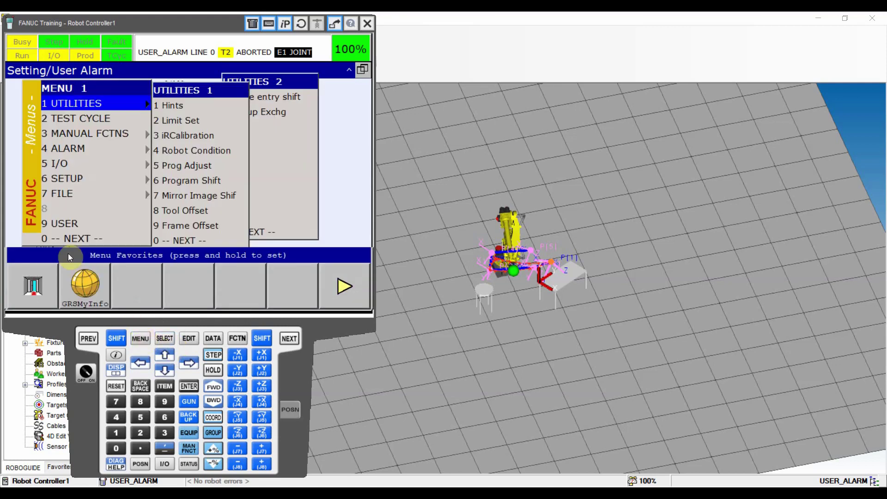
left_click(72, 239)
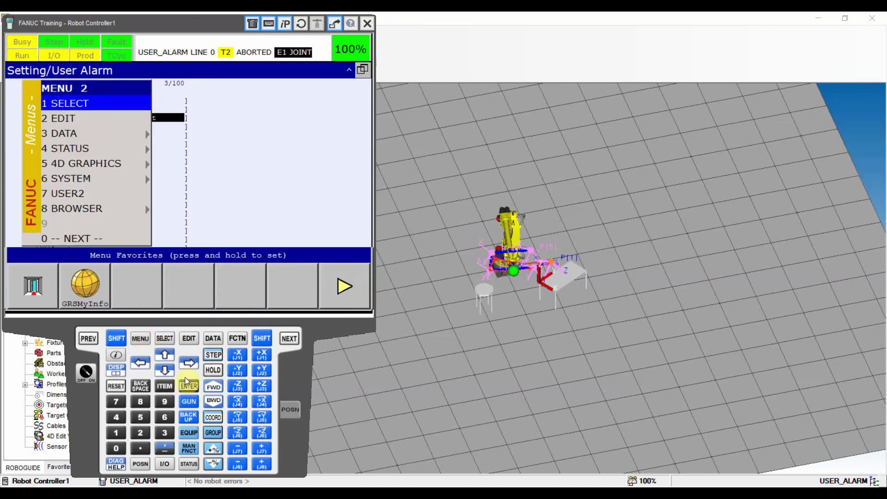
left_click(165, 364)
left_click(165, 365)
left_click(166, 364)
left_click(166, 364)
left_click(166, 364)
left_click(180, 362)
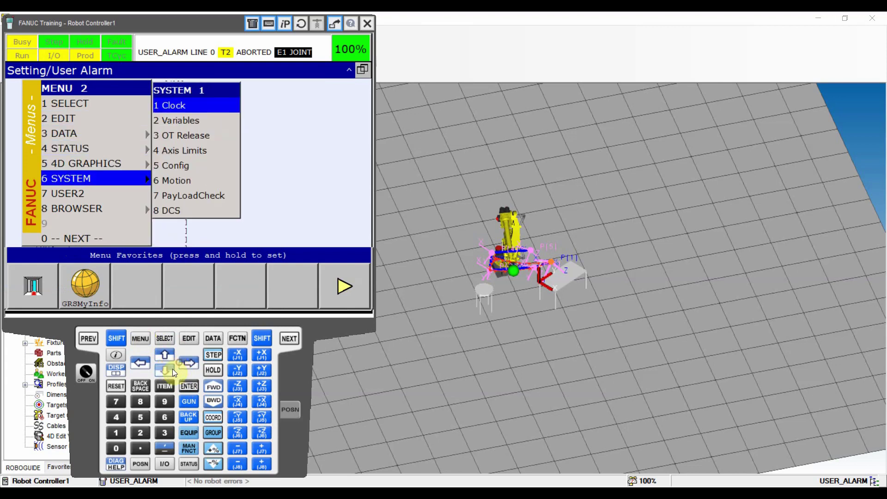
left_click(167, 371)
left_click(196, 386)
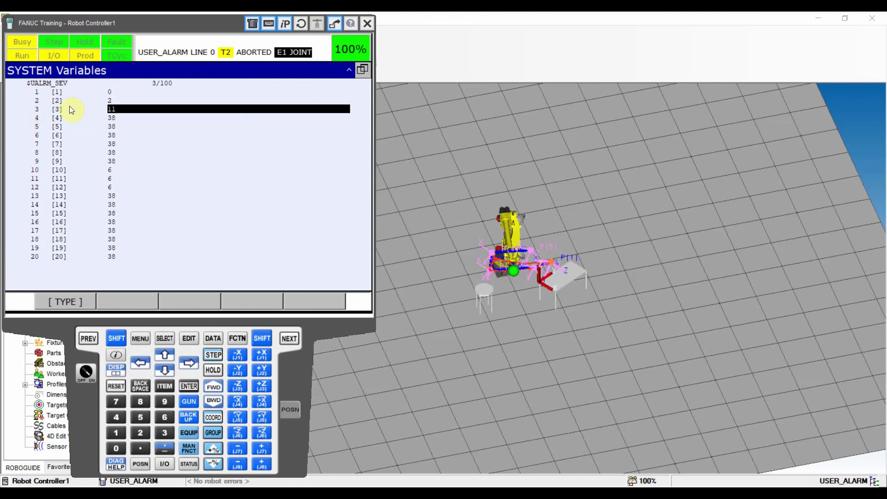
Step: Split the pendant display into the Double layout and show the User Alarm setup in the first pane
left_click(116, 368, "shift")
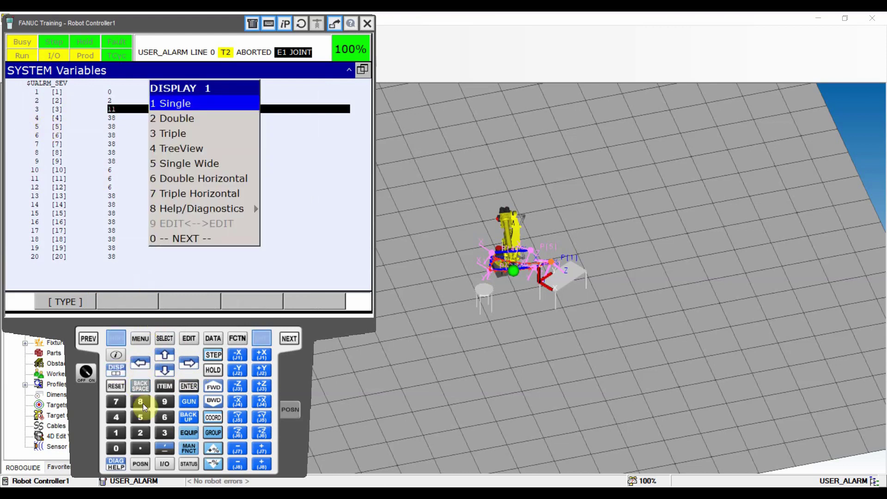
left_click(142, 429)
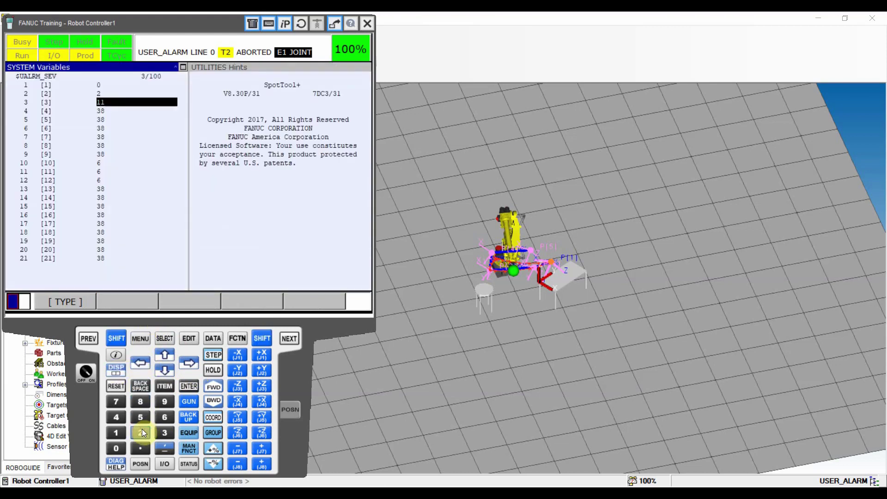
left_click(145, 342)
left_click(77, 180)
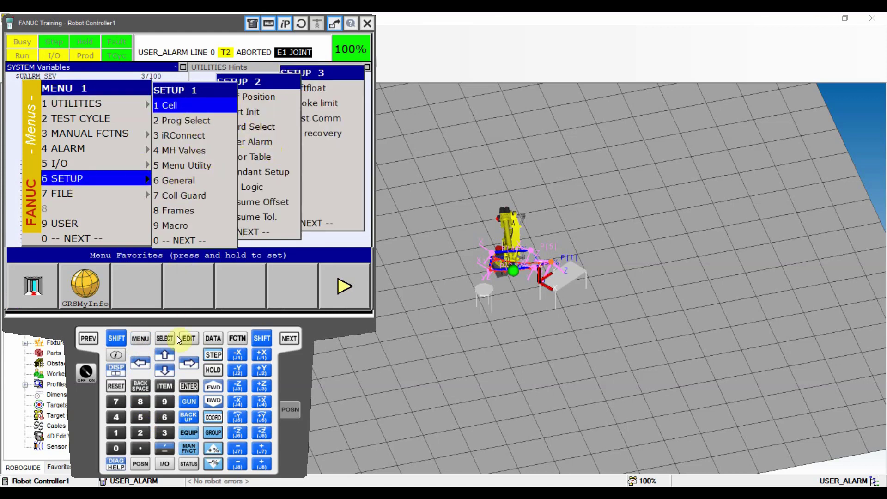
left_click(188, 360)
left_click(265, 143)
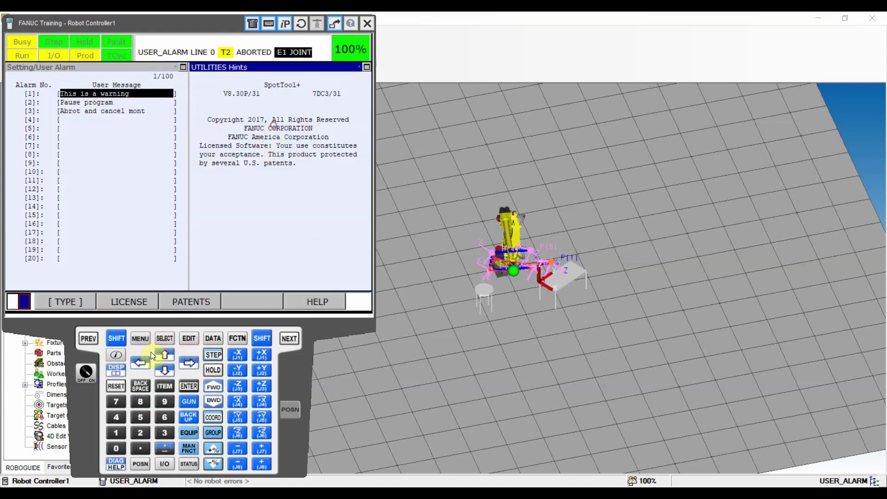
Step: Show the system variables list in the second pane, replacing the Utilities Hints
left_click(140, 339)
left_click(79, 238)
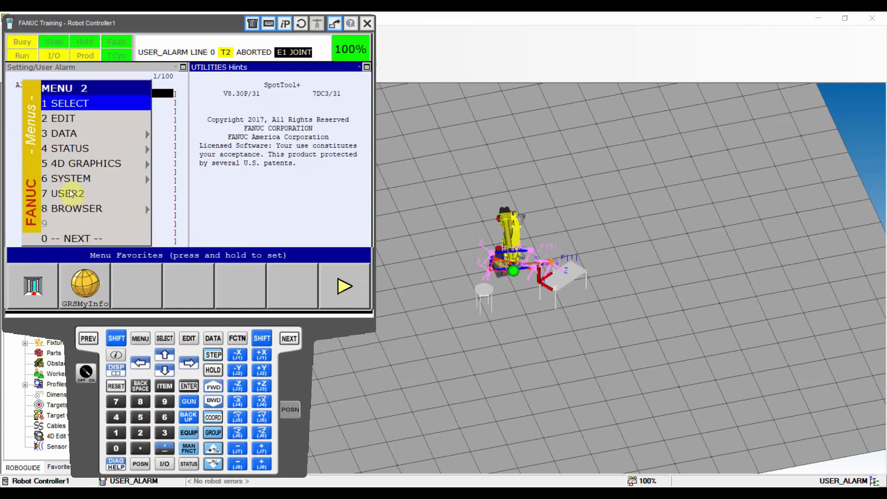
left_click(71, 179)
left_click(191, 120)
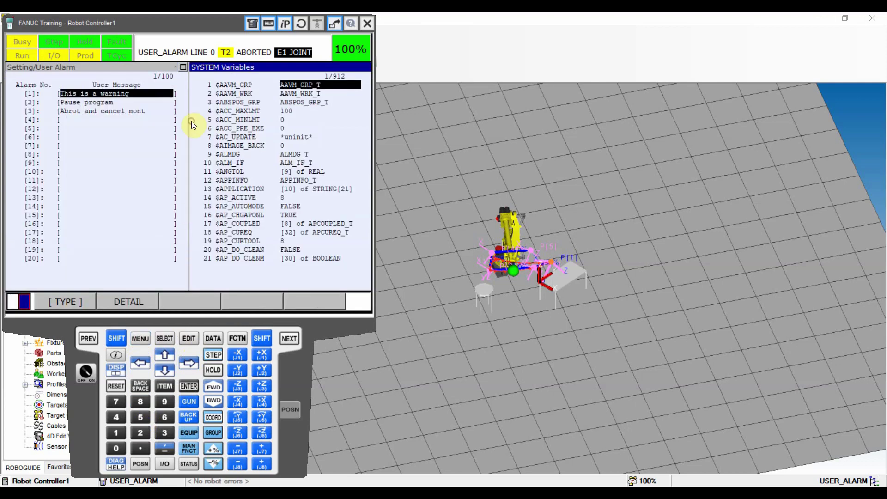
Step: Jump to item 841, $UALRM_SEV, and open its list of alarm severities
left_click(169, 384)
left_click(144, 399)
left_click(115, 417)
left_click(116, 432)
left_click(190, 386)
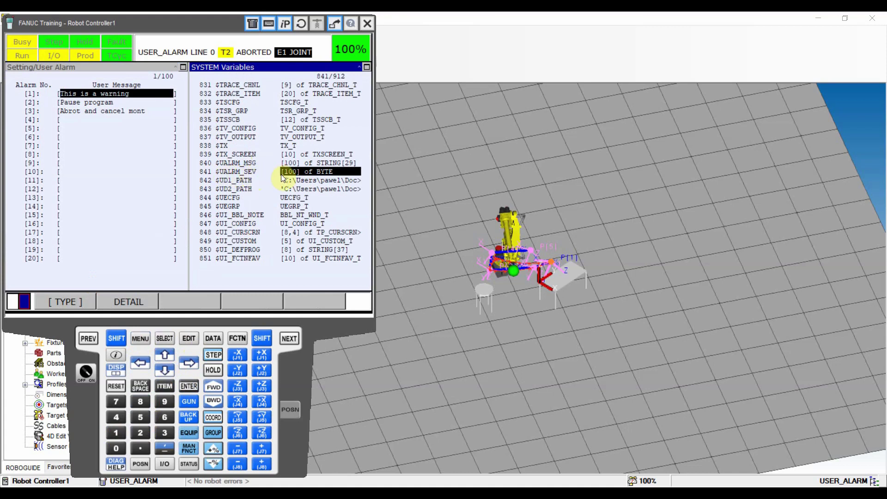
left_click(194, 387)
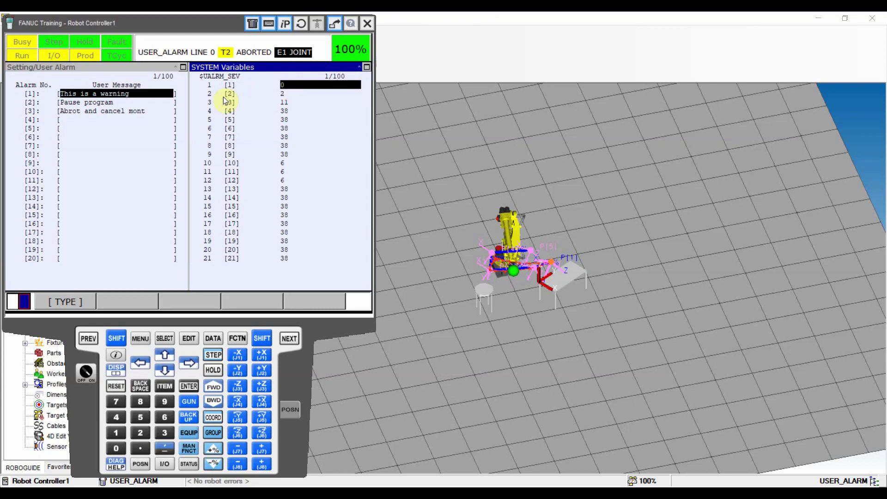
Step: Examine the severity entries in $UALRM_SEV, from first to last, and compare entries 1 to 3 with the matching user alarm messages
left_click(167, 353)
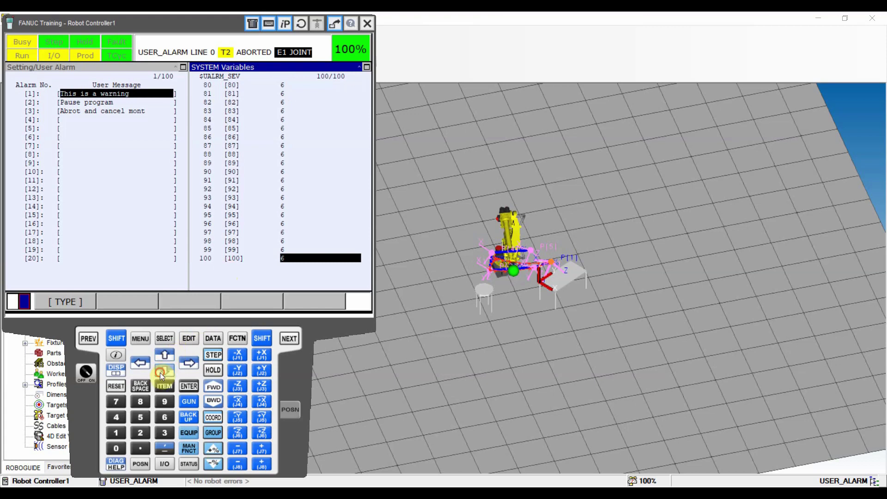
left_click(160, 371)
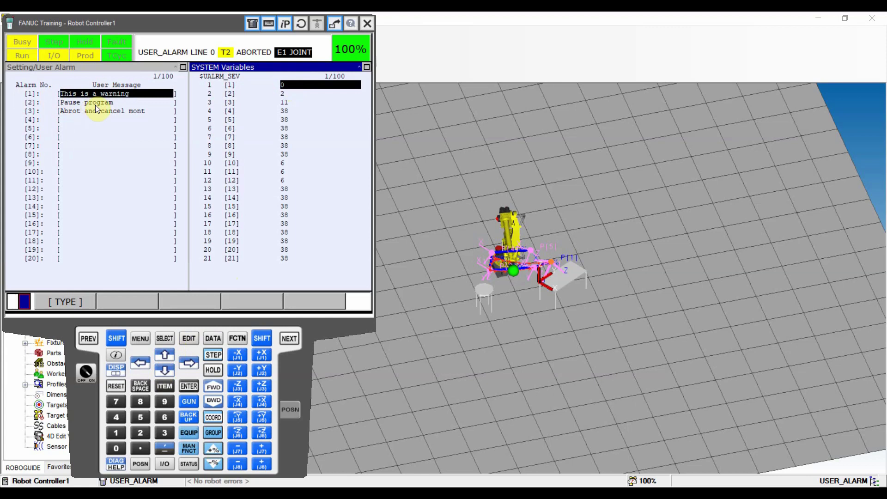
left_click(285, 94)
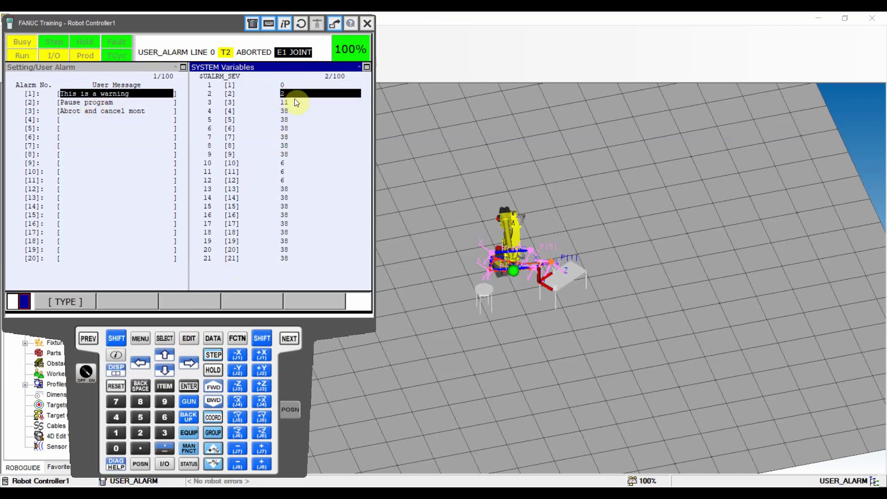
left_click(293, 102)
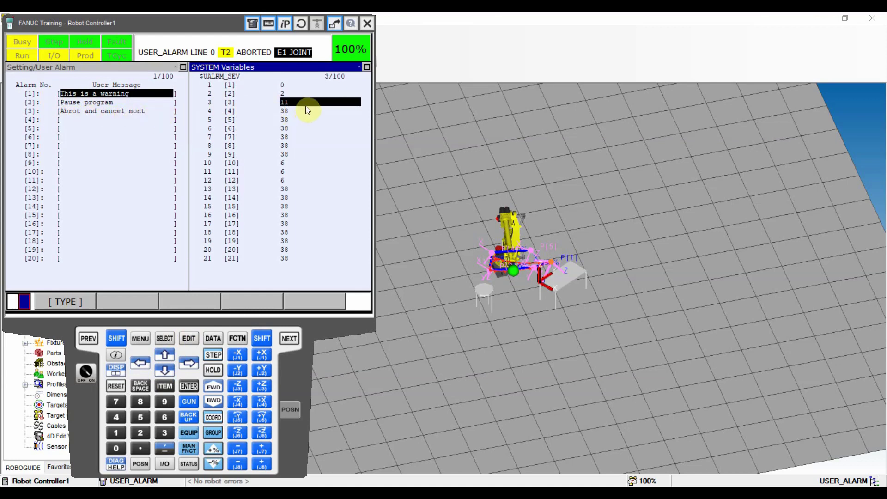
left_click(49, 95)
left_click(280, 70)
left_click(290, 87)
left_click(290, 94)
left_click(291, 98)
left_click(289, 86)
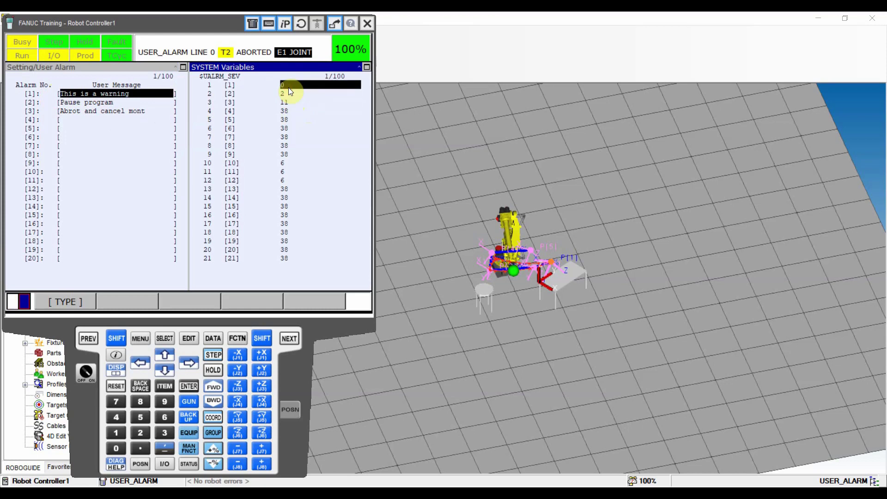
Step: Open the USER_ALARM program in the editor in place of the User Alarm setup, with the robot's path in close view
left_click(120, 70)
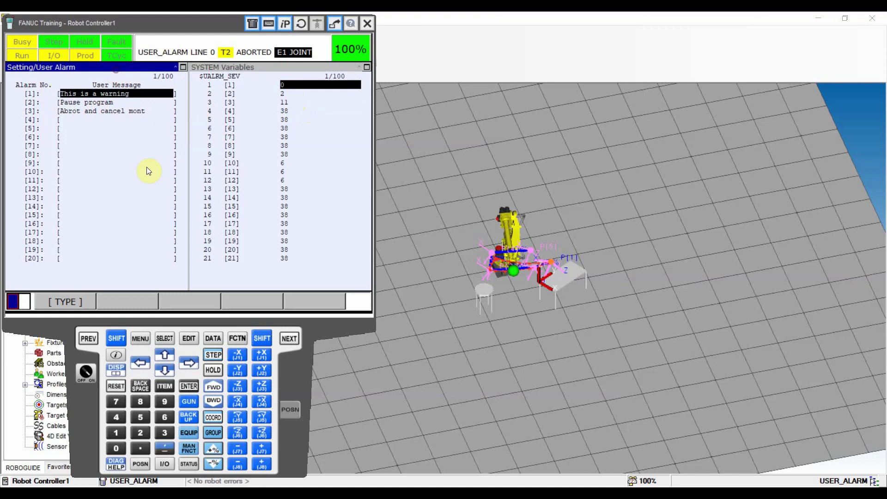
left_click(192, 340)
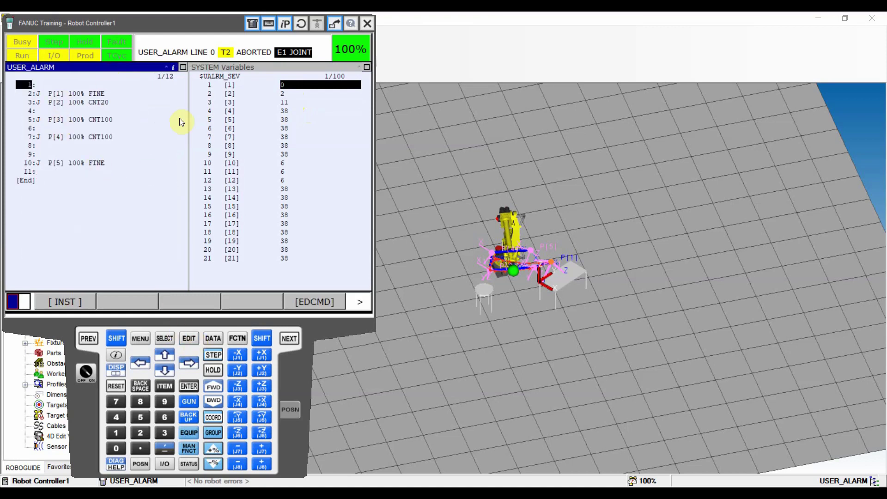
scroll(519, 271, "up", 5)
scroll(520, 271, "up", 2)
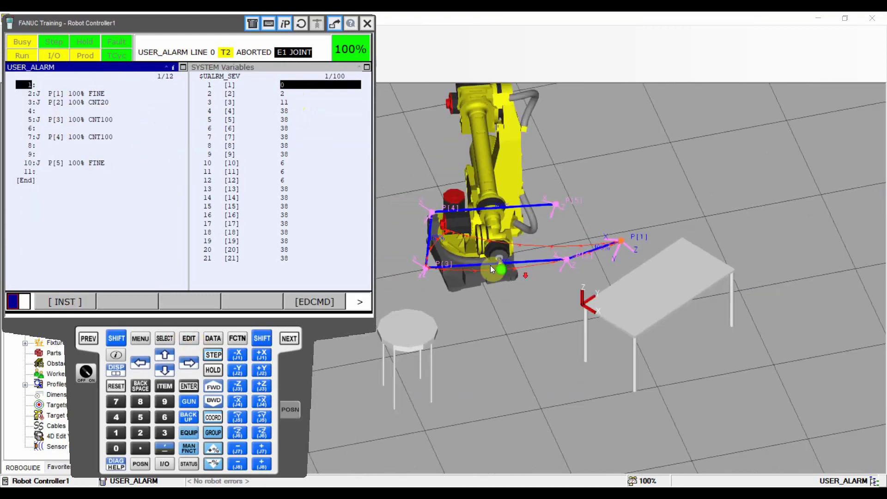
scroll(495, 266, "up", 2)
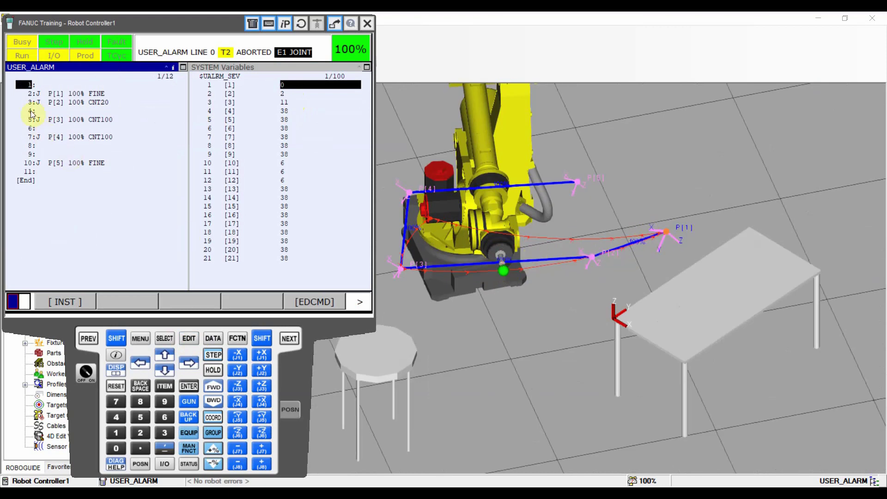
Step: Turn on step mode and run the program forward until the robot reaches P[1]
left_click(213, 355)
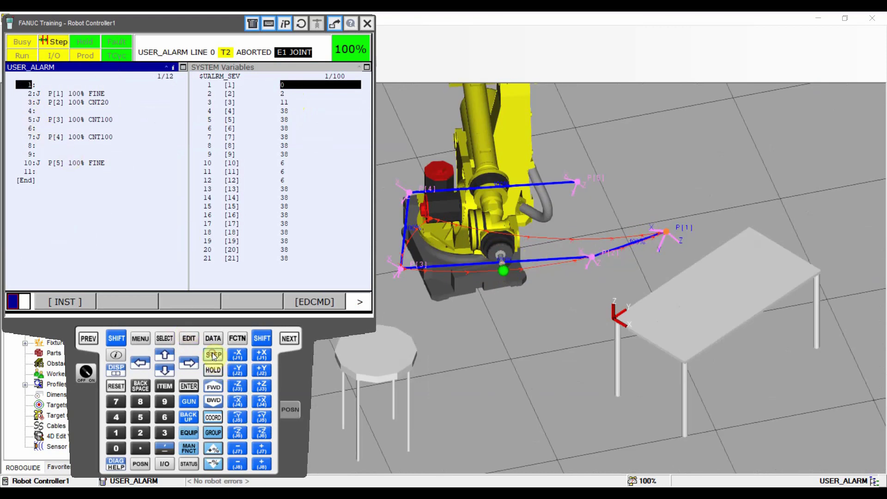
left_click(214, 387, "shift")
left_click(212, 388, "shift")
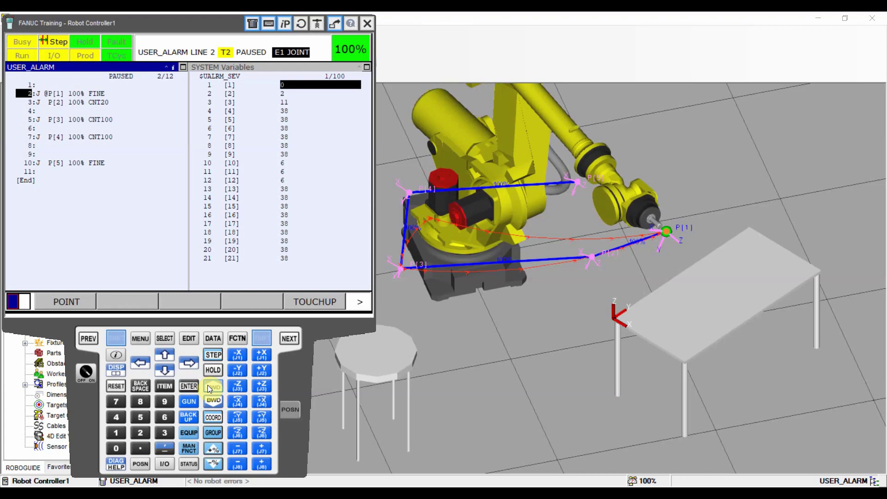
left_click(210, 388, "shift")
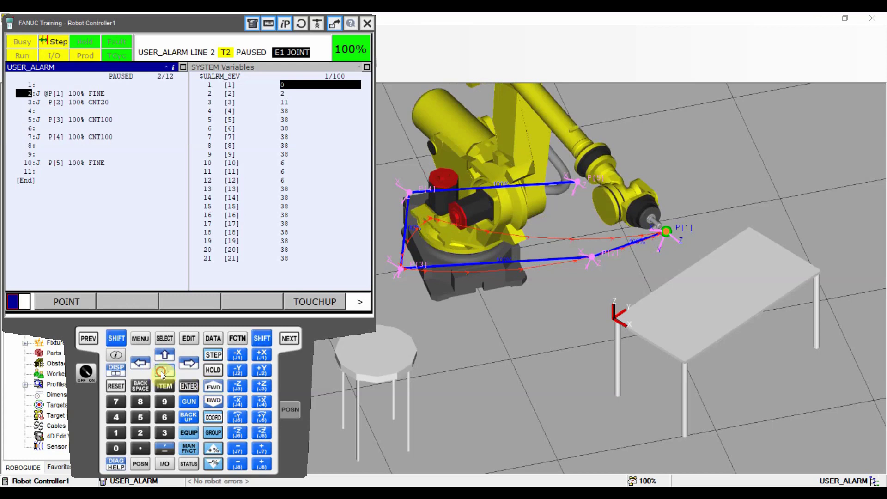
Step: Insert one blank line above the P[2] motion instruction
left_click(352, 310)
left_click(314, 301)
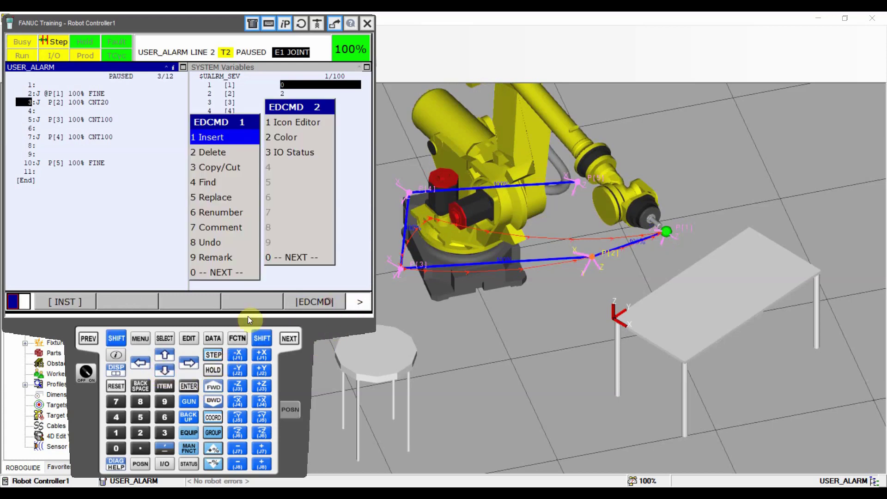
left_click(189, 386)
Step: Add a UALM[ ] miscellaneous instruction on the empty line 5, after the P[2] motion
left_click(165, 372)
left_click(166, 373)
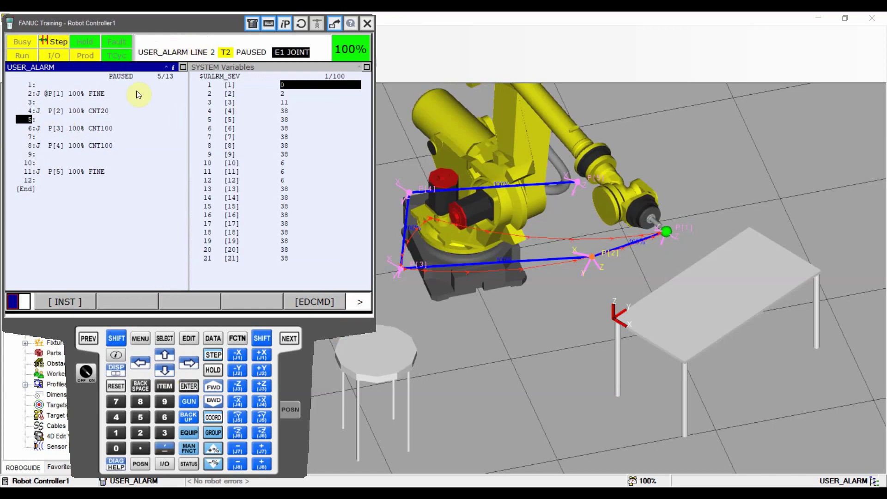
left_click(70, 303)
left_click(164, 371)
left_click(164, 370)
left_click(165, 370)
left_click(165, 370)
left_click(165, 370)
left_click(164, 370)
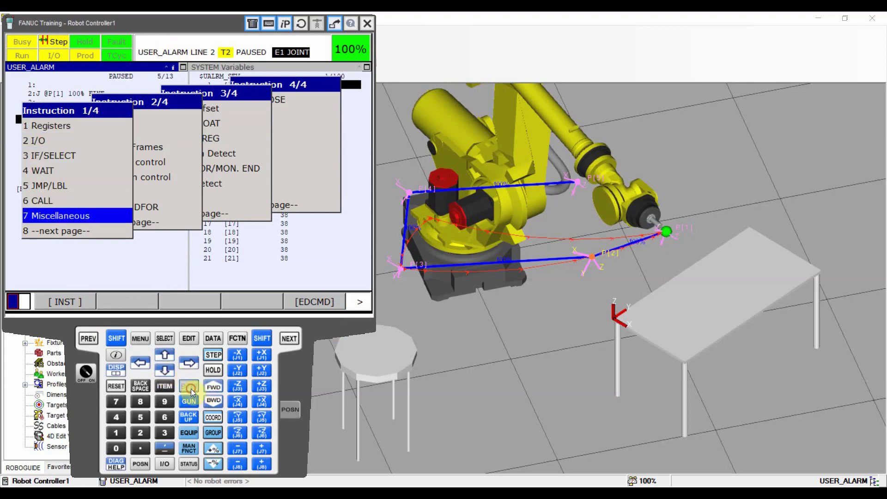
left_click(191, 389)
left_click(171, 375)
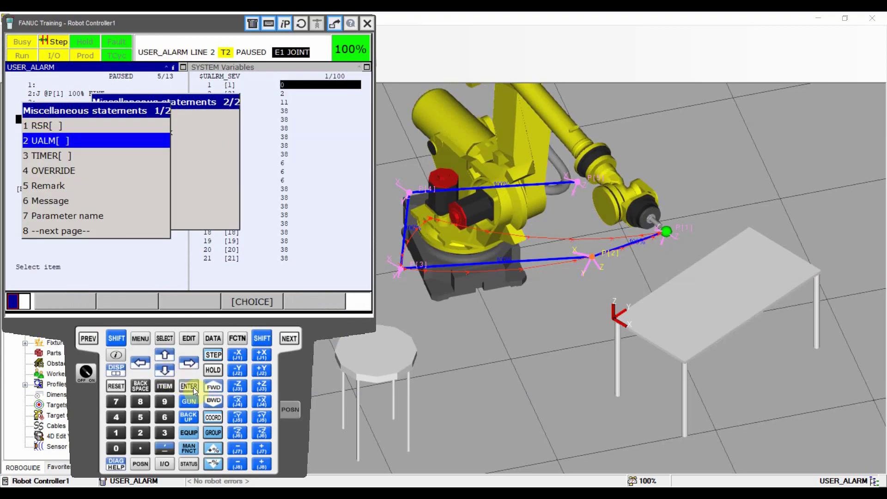
left_click(193, 388)
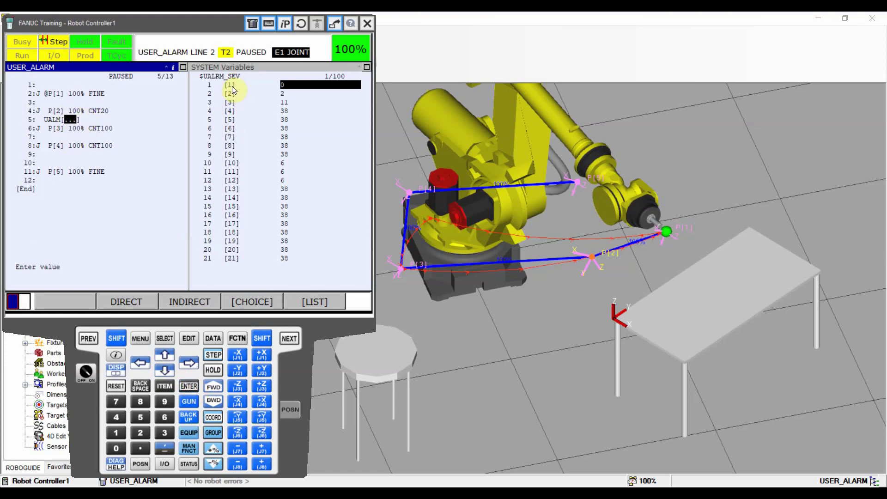
Step: Show the User Alarm setup with its message list in place of the system variables beside the program
left_click(240, 67)
left_click(140, 339)
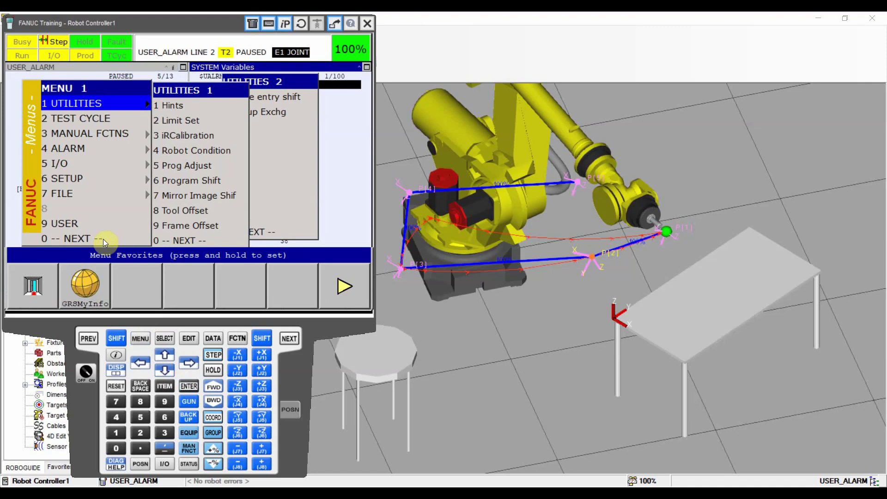
left_click(76, 184)
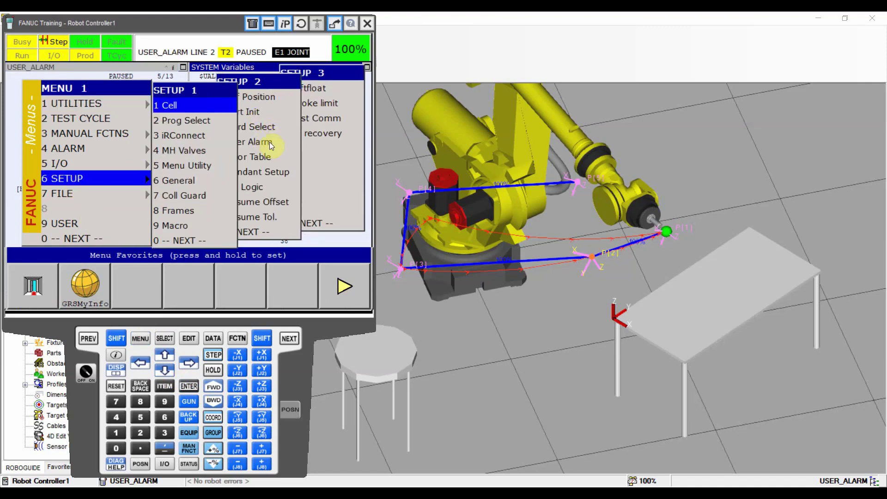
left_click(270, 142)
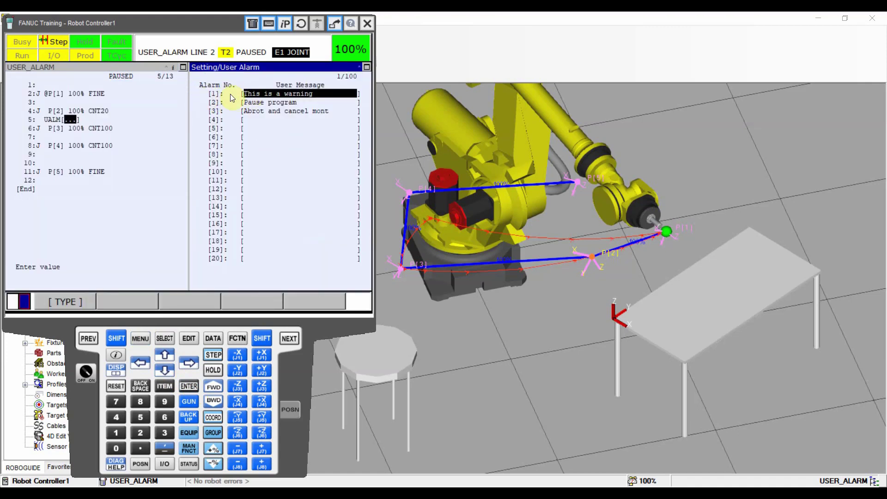
Step: Set the UALM instruction on line 5 to alarm number 1 and return the cursor to line 1
left_click(87, 120)
left_click(116, 432)
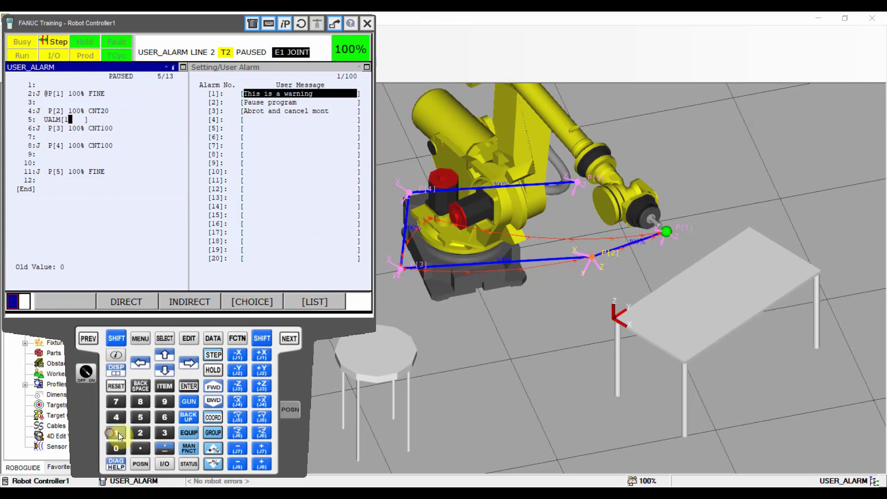
left_click(190, 387)
left_click(165, 357)
left_click(165, 357)
left_click(165, 356)
left_click(164, 357)
left_click(165, 356)
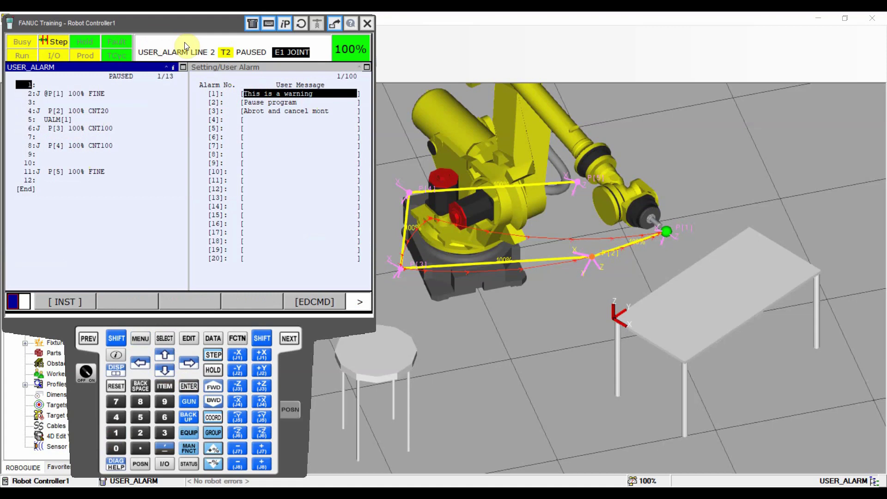
Step: Split the pendant display into three panes and show the $UALRM_SEV system variables in the third one
left_click(116, 372, "shift")
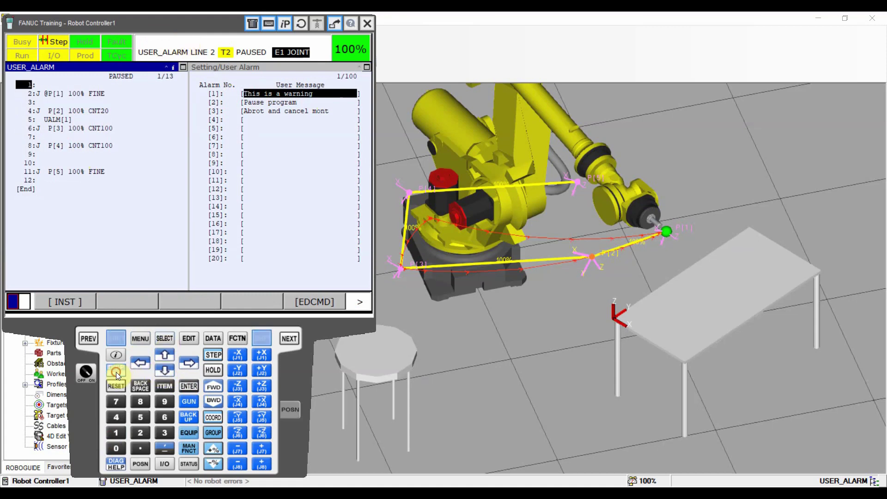
left_click(176, 134)
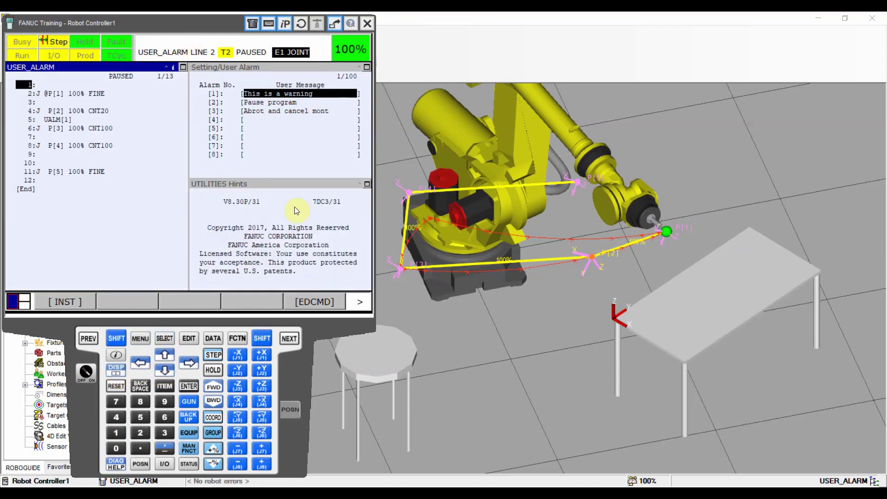
left_click(263, 221)
left_click(151, 337)
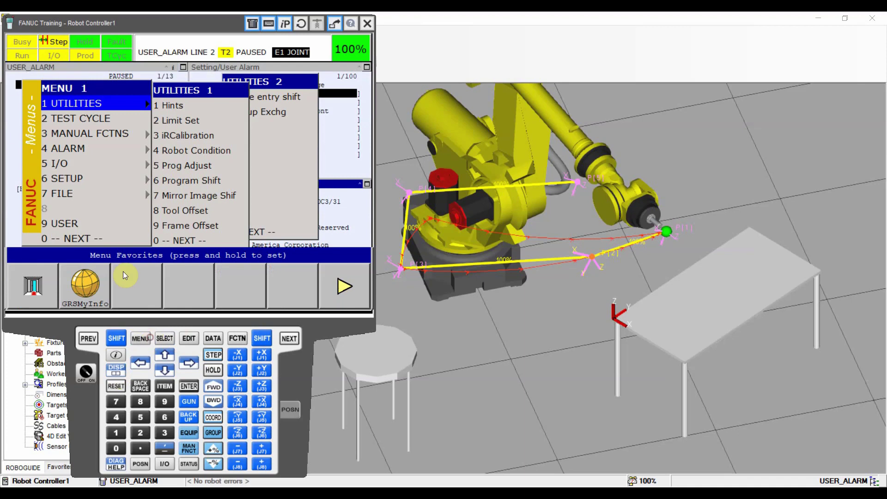
left_click(85, 239)
left_click(83, 182)
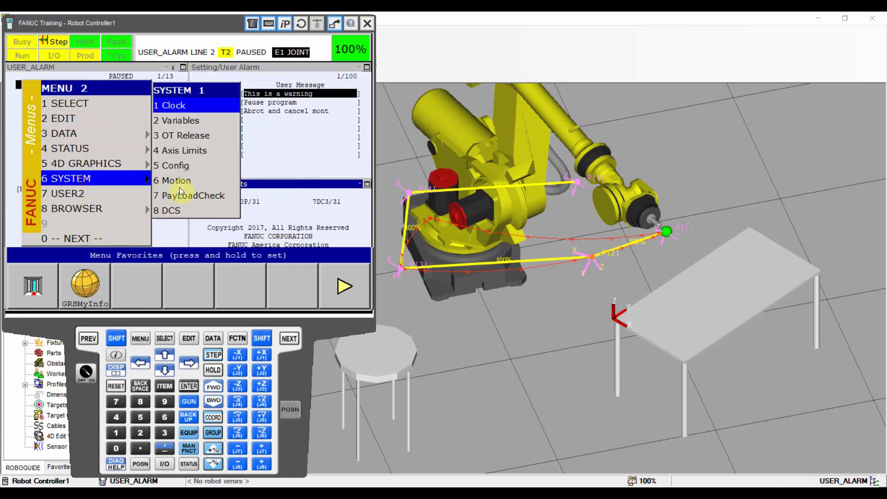
left_click(185, 120)
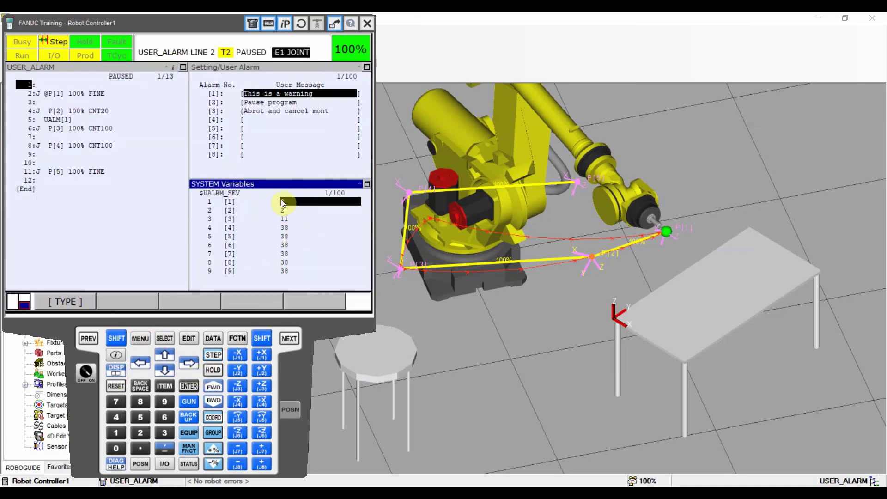
Step: Turn off step mode, lower the speed override to 50%, and run USER_ALARM from line 1 through to its end
left_click(34, 91)
left_click(213, 355)
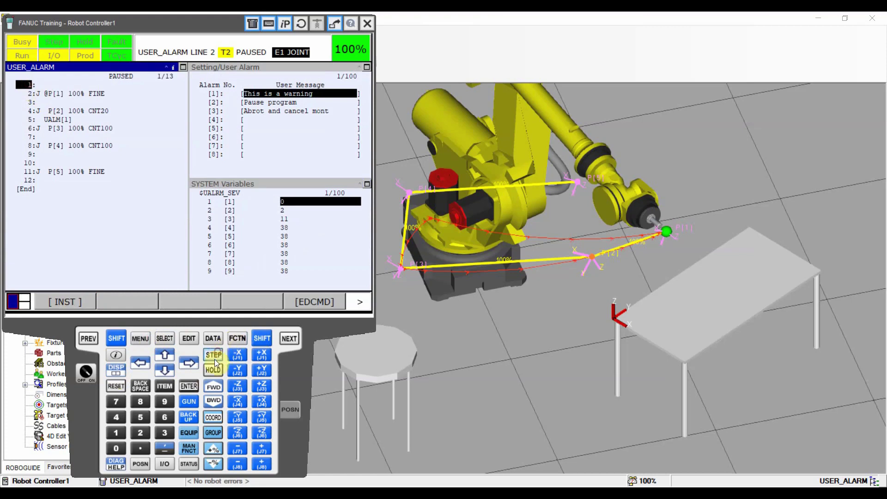
left_click(213, 464)
left_click(212, 464)
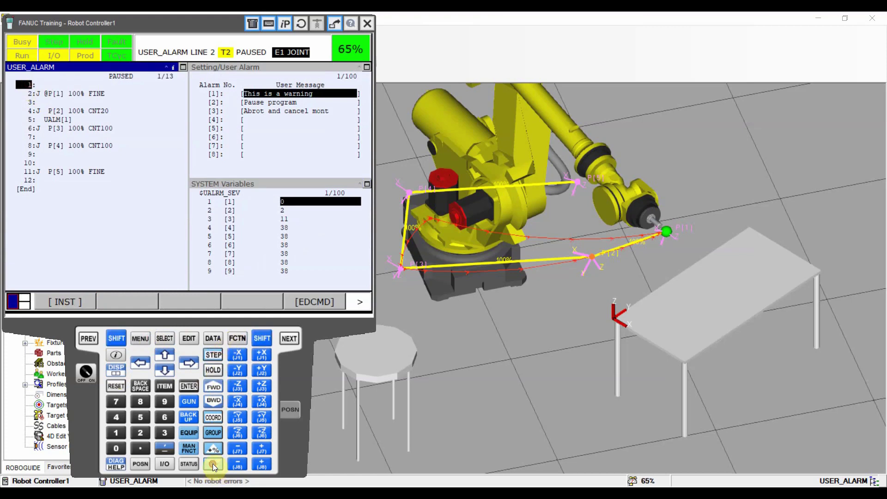
left_click(116, 386)
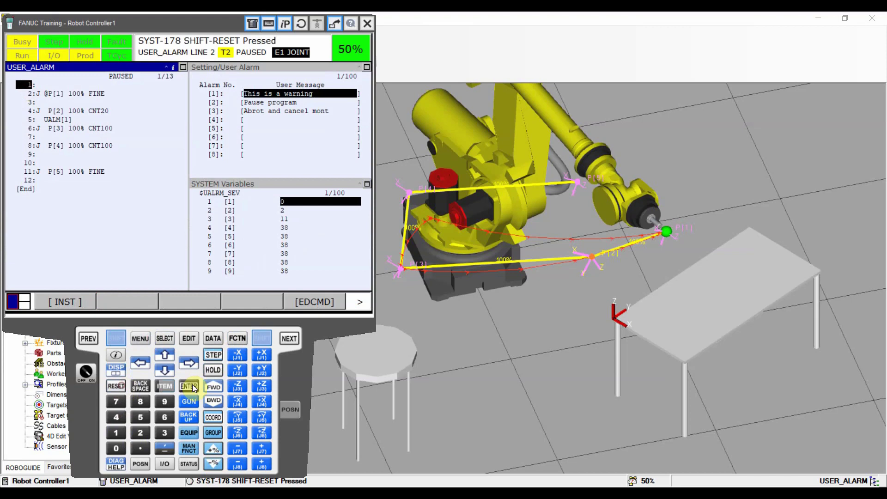
left_click(215, 387)
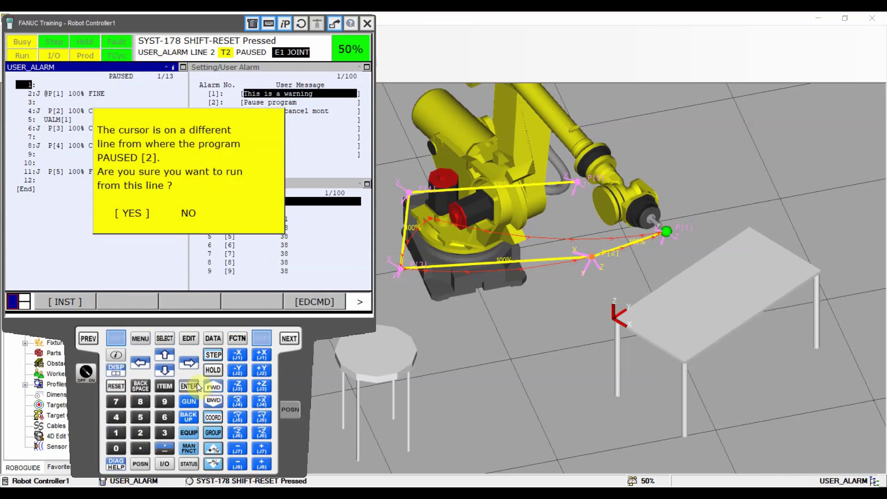
left_click(197, 384)
left_click(211, 385)
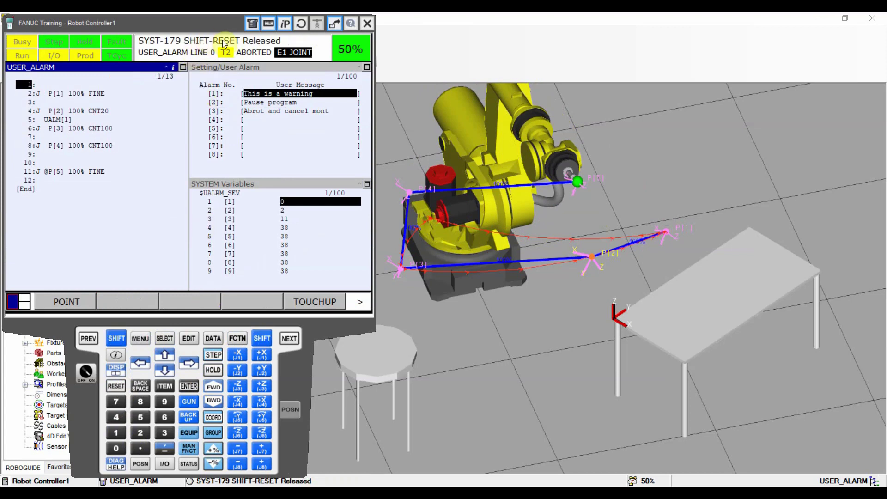
Step: Open the alarm history and highlight the "This is a warning" entry raised by the program
left_click(141, 339)
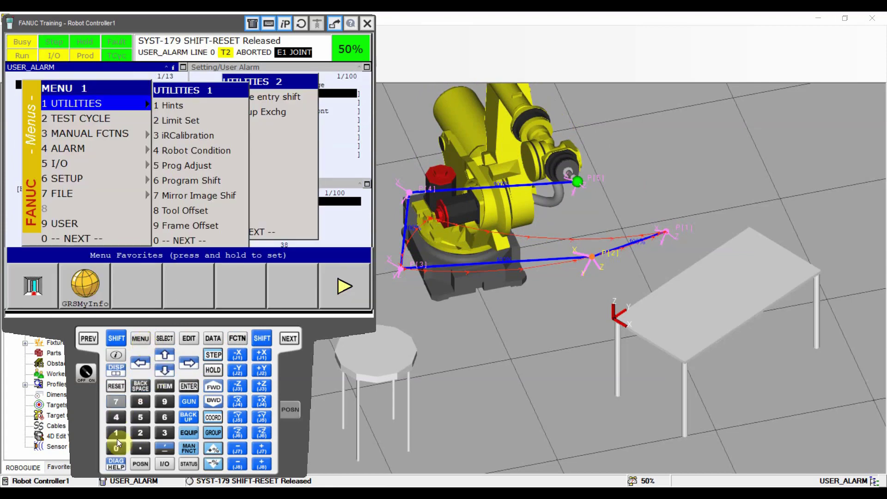
left_click(117, 418)
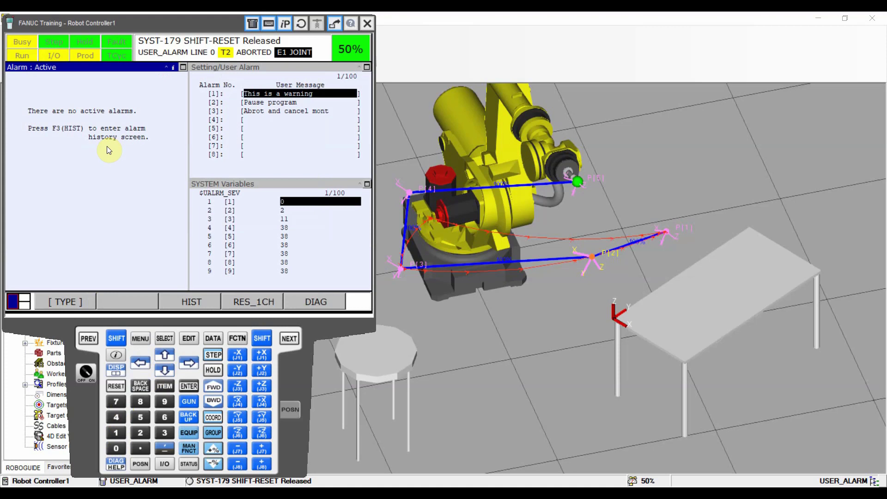
left_click(197, 300)
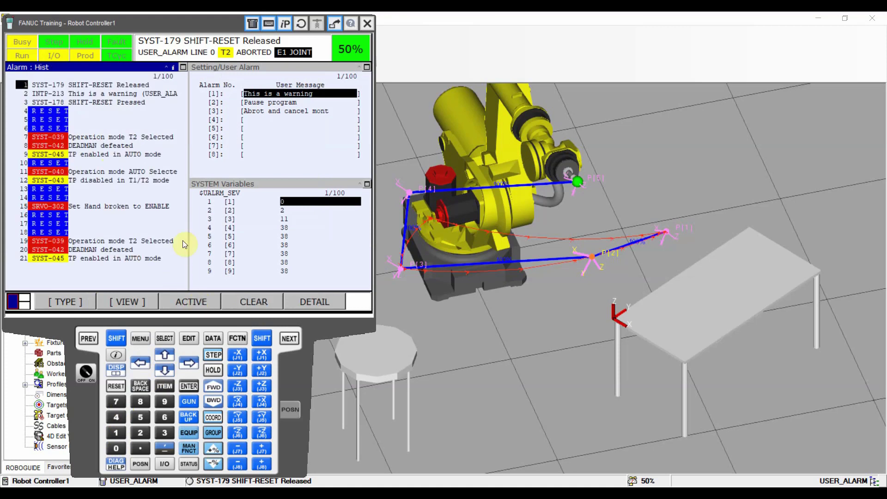
left_click(24, 93)
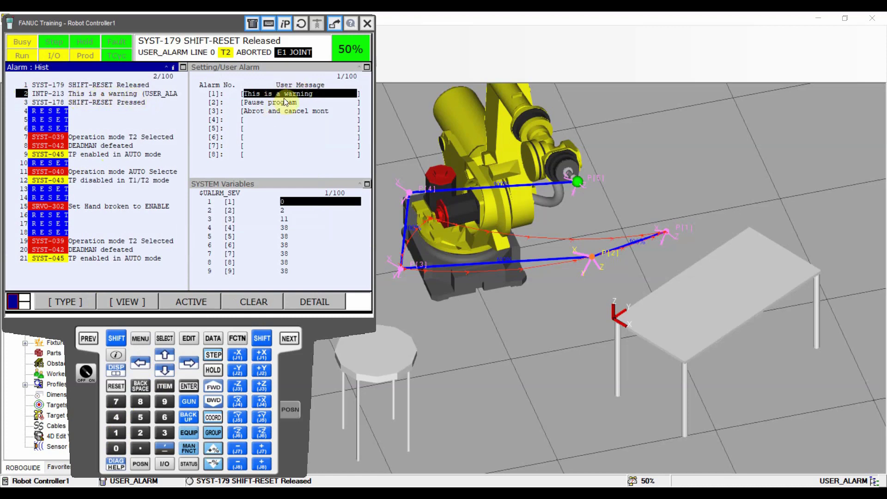
Step: Return to the USER_ALARM program, set the UALM instruction on line 5 to alarm number 2, and put the cursor on line 1
left_click(188, 339)
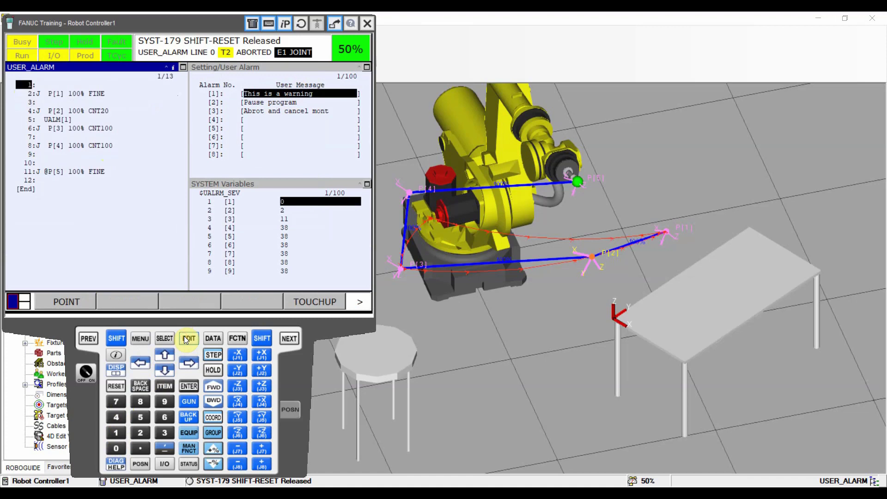
left_click(163, 372)
left_click(162, 372)
left_click(162, 372)
left_click(162, 371)
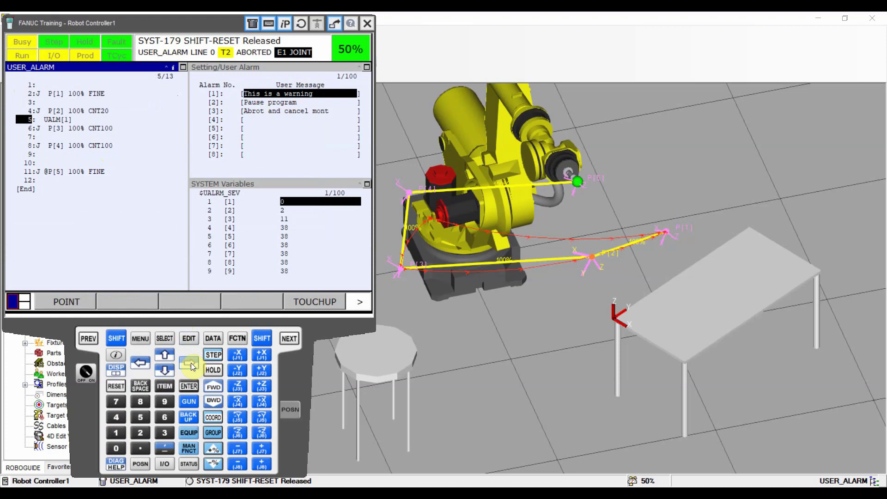
left_click(190, 368)
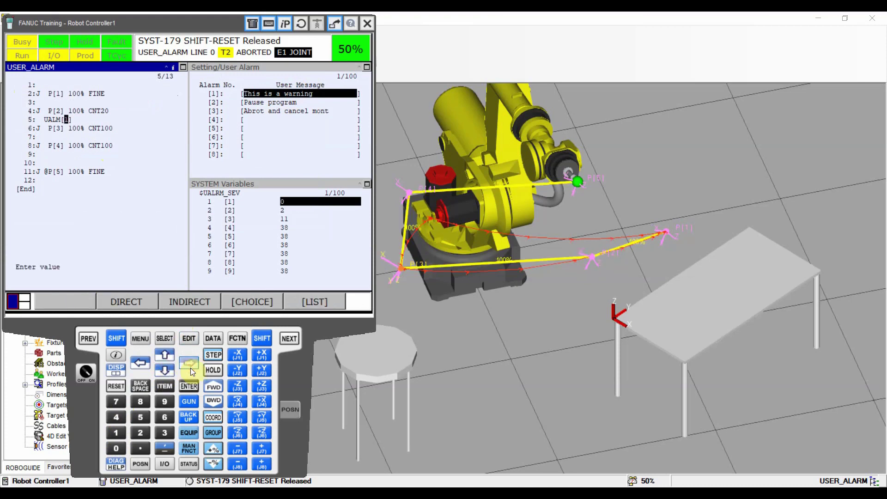
left_click(141, 433)
left_click(188, 383)
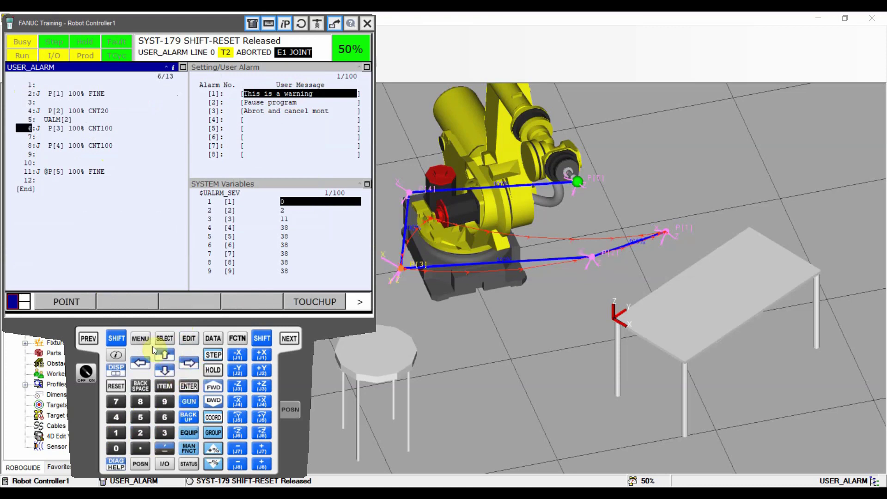
left_click(166, 353)
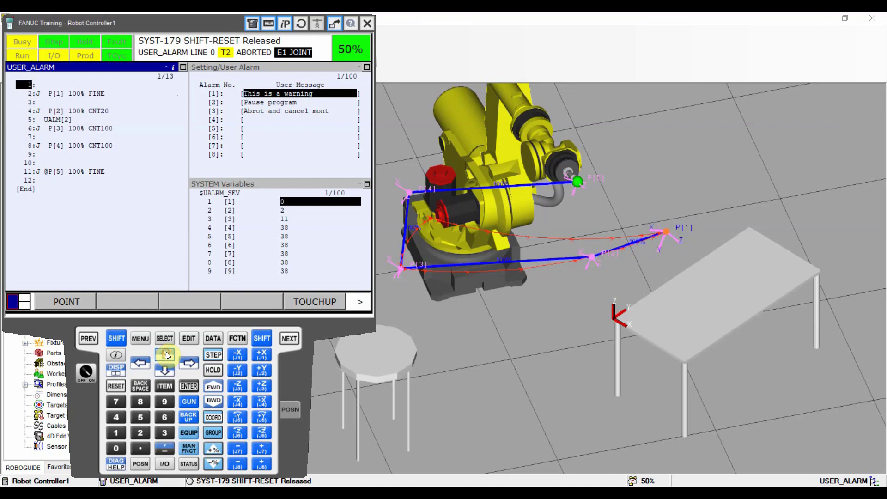
Step: Reset the controller, turn on step mode and run the program forward from line 1 to move the robot back to P[1]
left_click(121, 384)
left_click(30, 112)
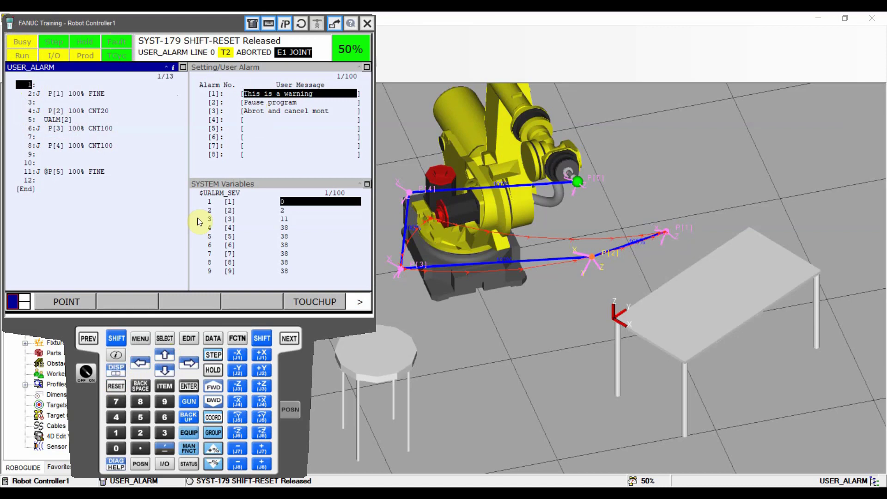
left_click(212, 355)
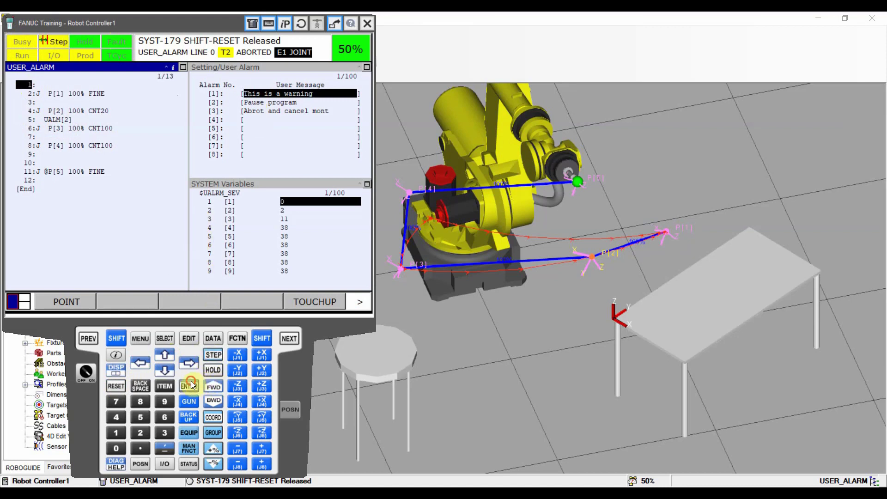
left_click(210, 387, "shift")
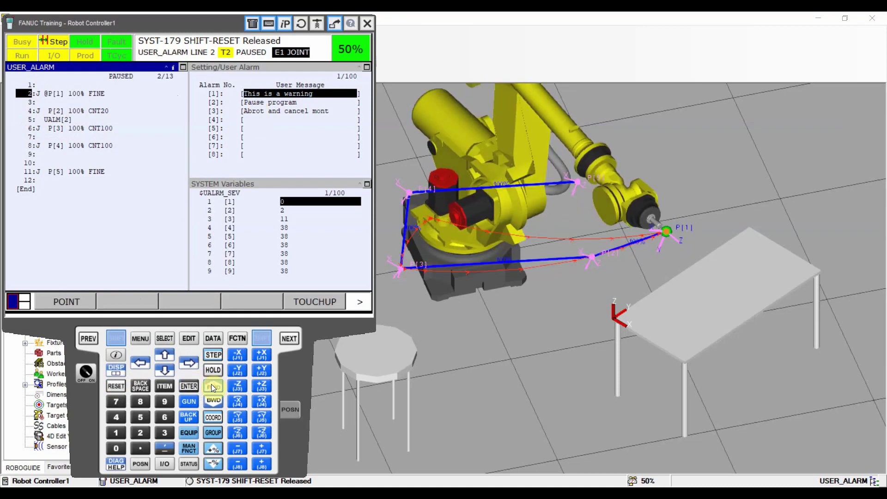
Step: Lower the speed override to 10%, reset the controller and turn off step mode
left_click(218, 465)
left_click(218, 464)
left_click(218, 465)
left_click(217, 464)
left_click(217, 464)
left_click(215, 462)
left_click(216, 462)
left_click(216, 462)
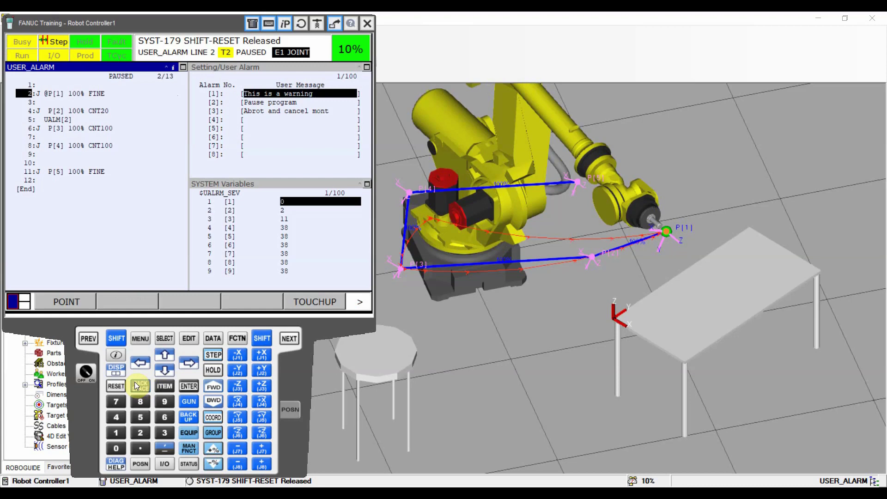
left_click(115, 386)
left_click(213, 355)
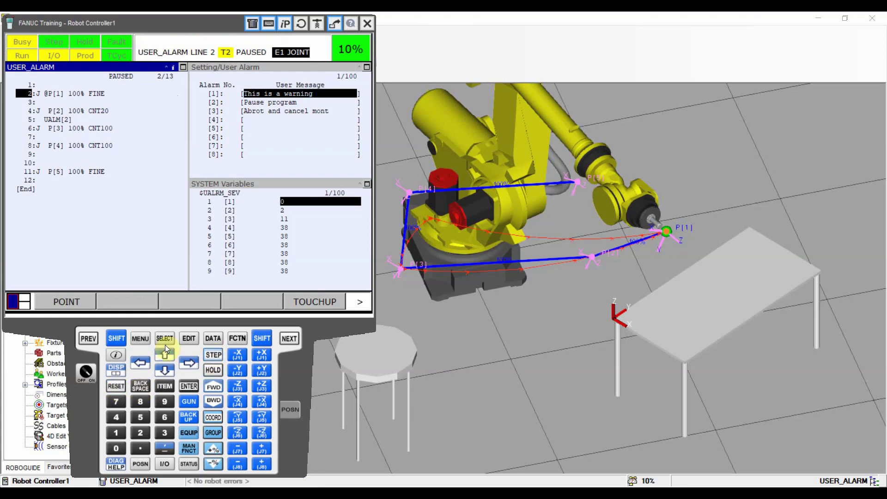
Step: Run USER_ALARM continuously from line 1 until UALM[2] is triggered after P[2], then release the run
left_click(160, 355)
left_click(212, 388)
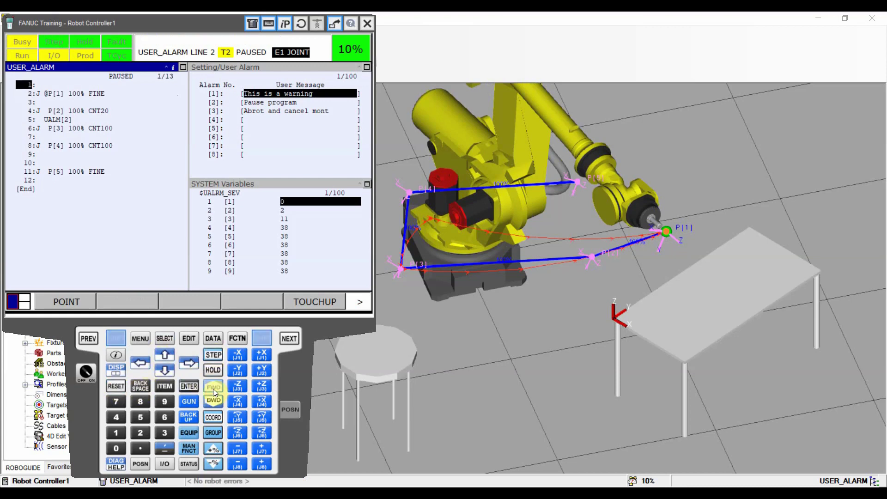
left_click(194, 389)
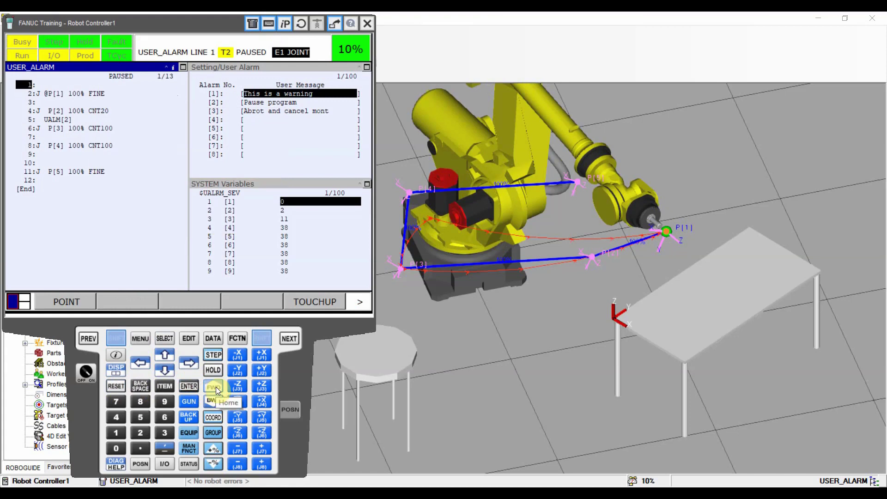
left_click(216, 387)
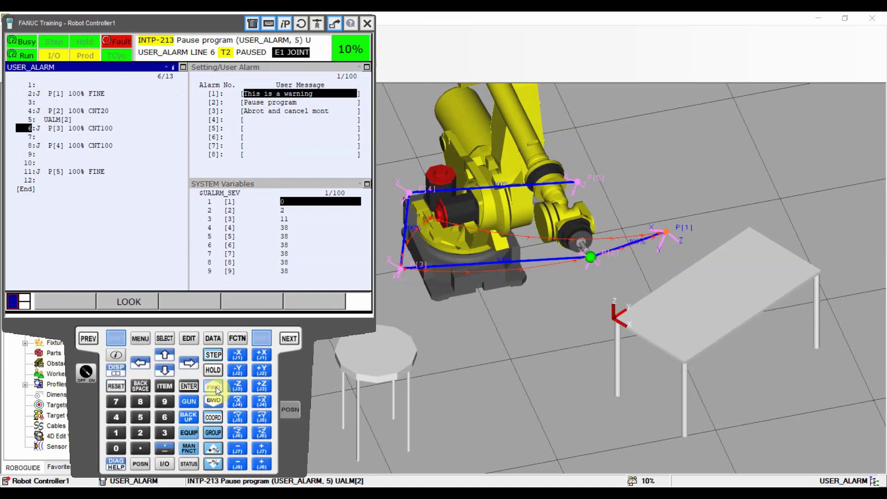
key("shift")
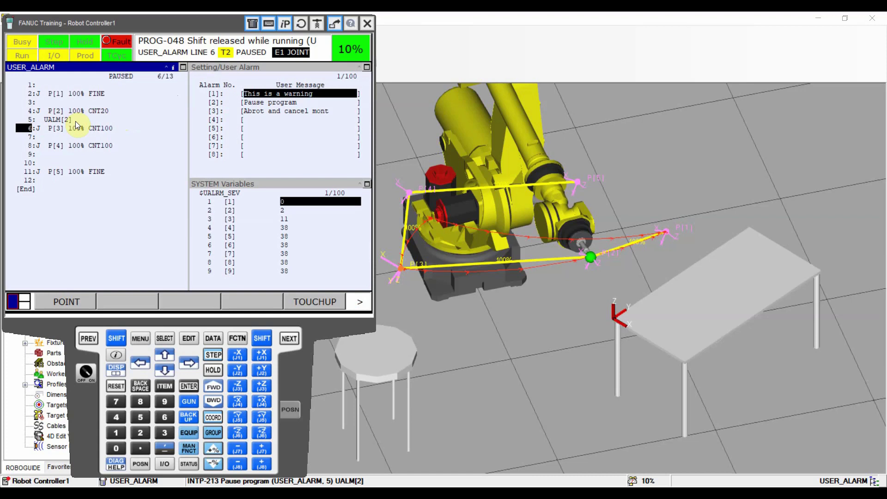
Step: Move the cursor back to line 1, lower the speed override to 3%, and reset the fault
left_click(35, 112)
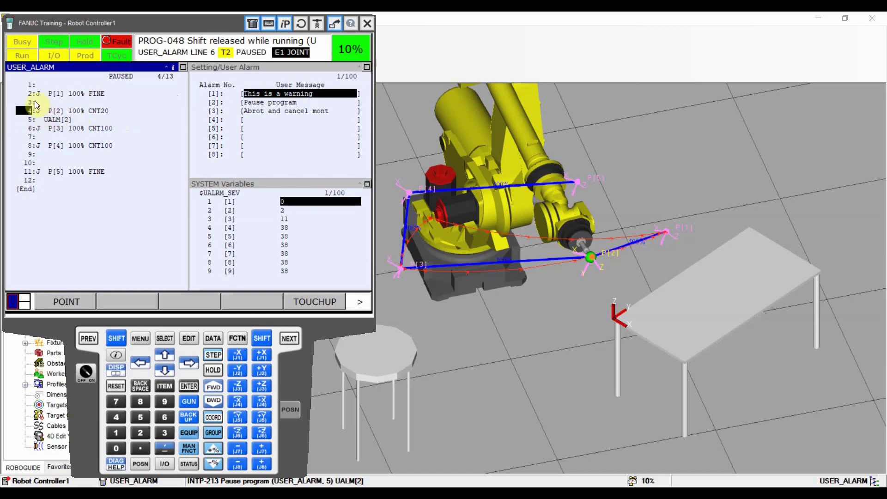
left_click(28, 85)
left_click(213, 458)
left_click(212, 458)
left_click(213, 458)
left_click(118, 386)
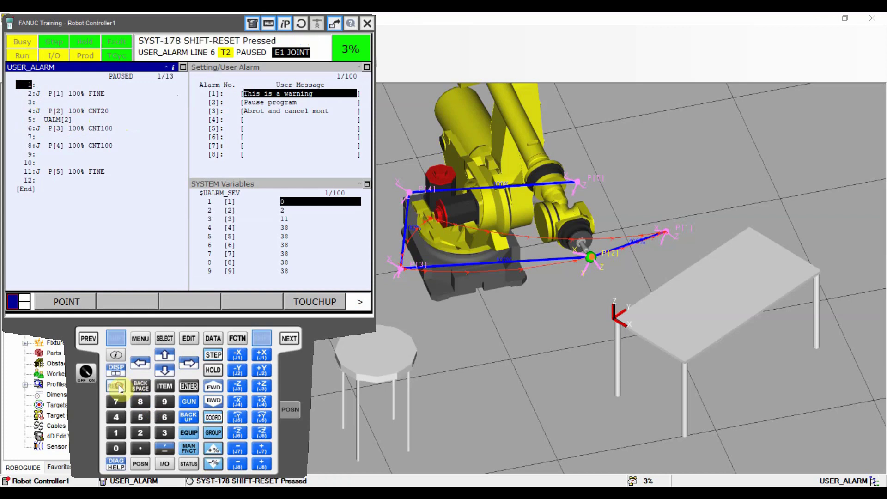
Step: Raise the speed override to 10%, turn on step mode and run USER_ALARM forward to move the robot back to P[1]
left_click(213, 444)
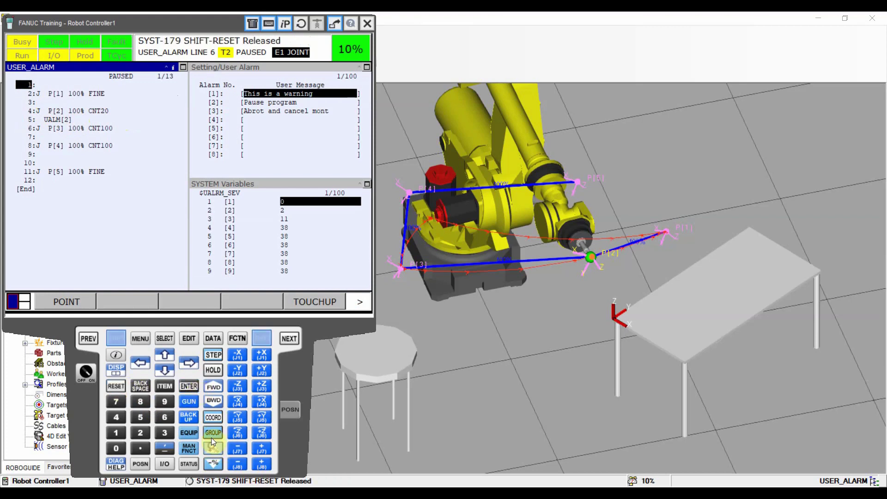
left_click(207, 353)
left_click(210, 388, "shift")
left_click(206, 389, "shift")
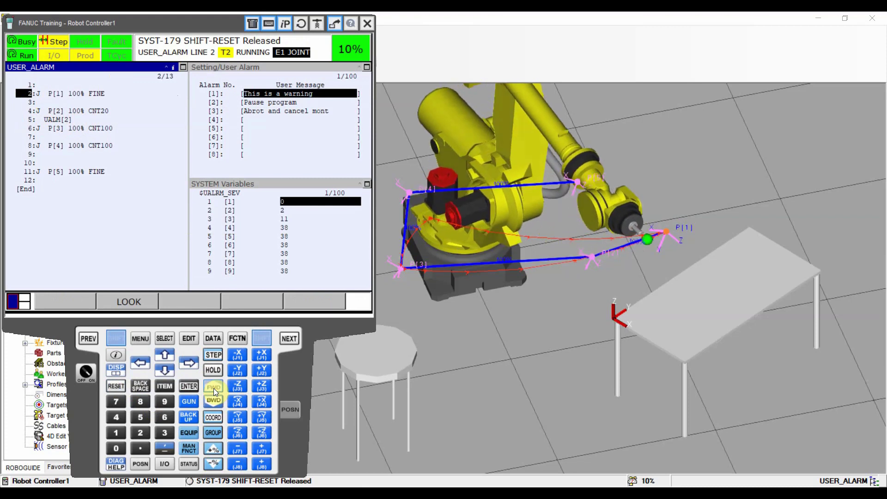
Step: Return the cursor to line 1, set the speed override to 3%, reset the controller and turn off step mode
left_click(166, 358)
left_click(217, 464)
left_click(217, 464)
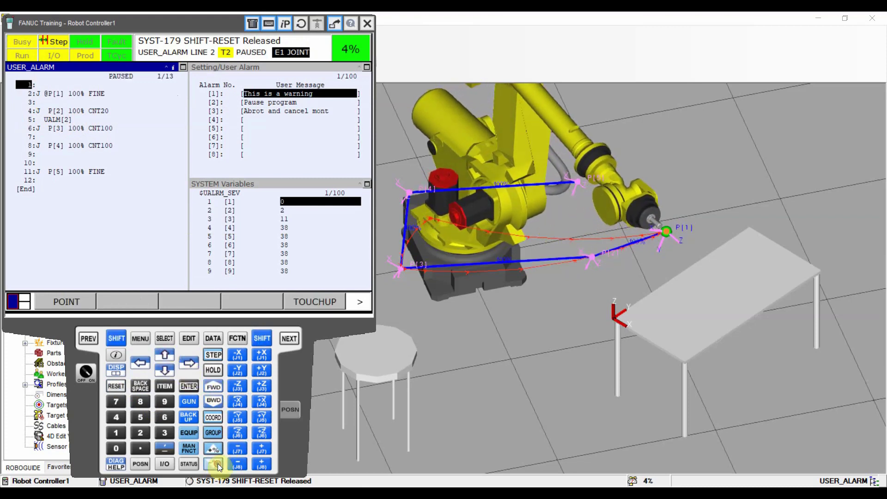
left_click(218, 463)
left_click(123, 385, "shift")
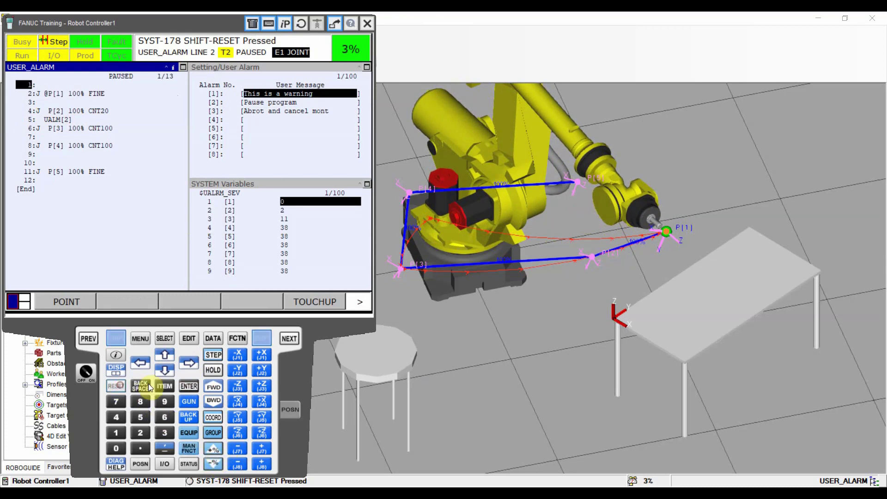
left_click(212, 356)
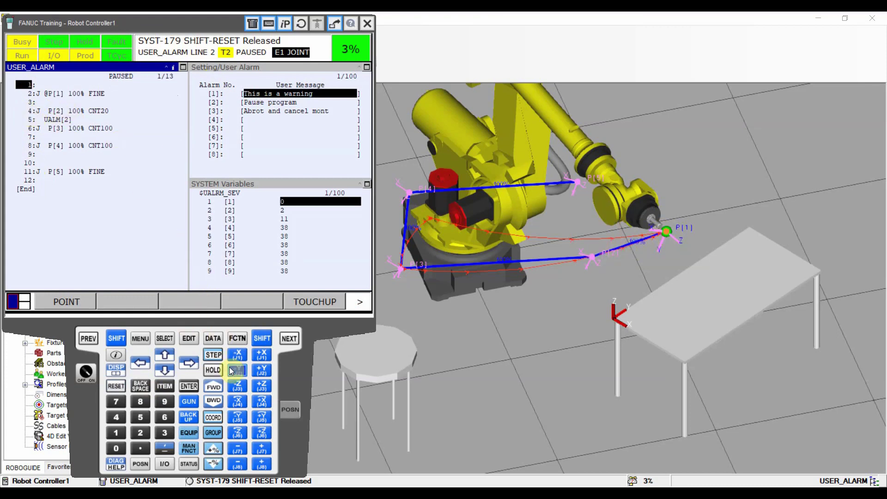
Step: Run USER_ALARM continuously from line 1 at 3% override until UALM[2] is triggered, then release the run
left_click(213, 387, "shift")
left_click(189, 387)
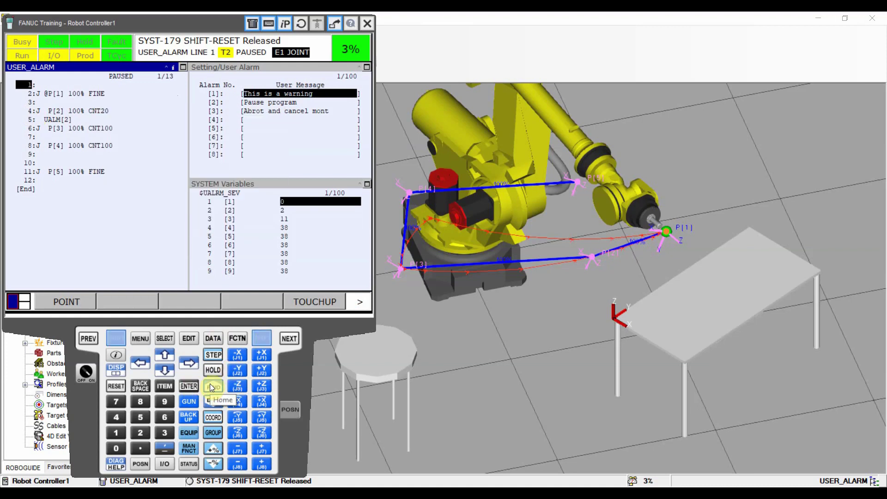
left_click(209, 383, "shift")
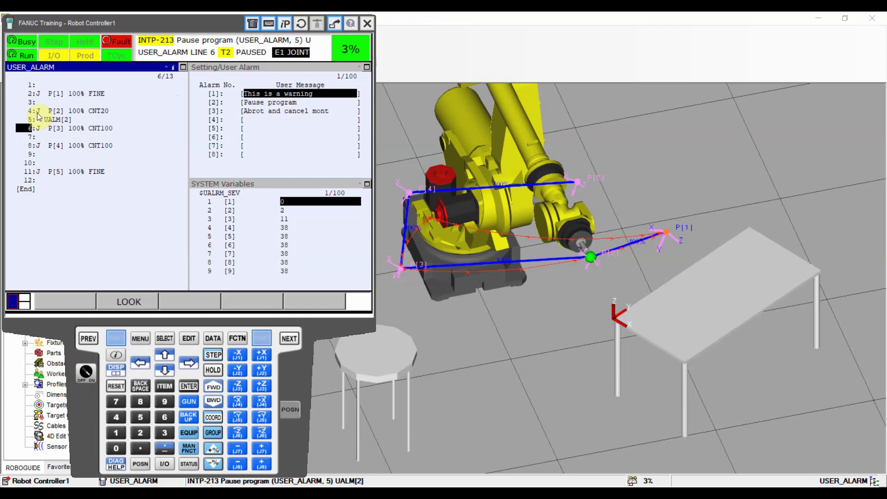
key("shift")
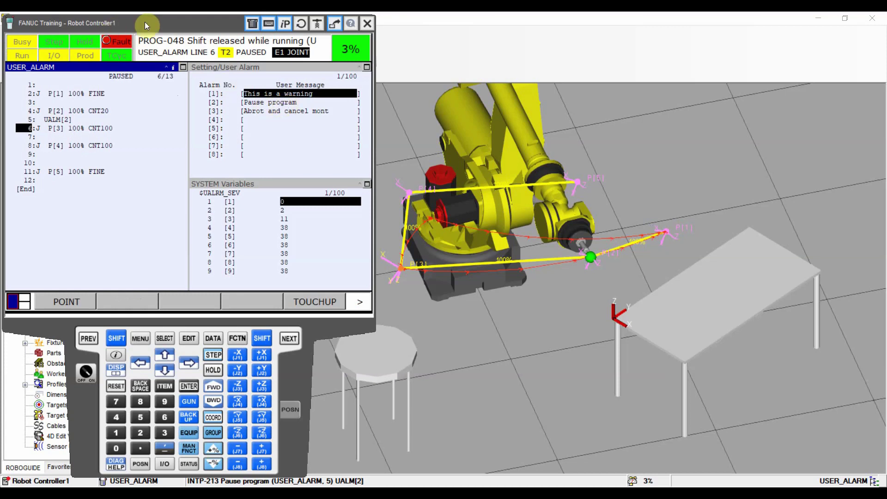
Step: Check the triggered user alarm in the active alarm list and reset the fault
left_click(137, 338)
left_click(76, 153)
left_click(197, 104)
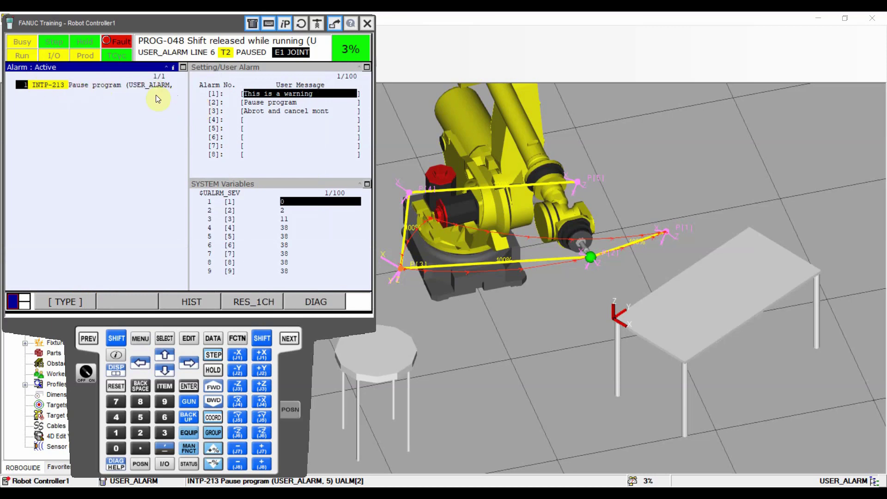
left_click(113, 388)
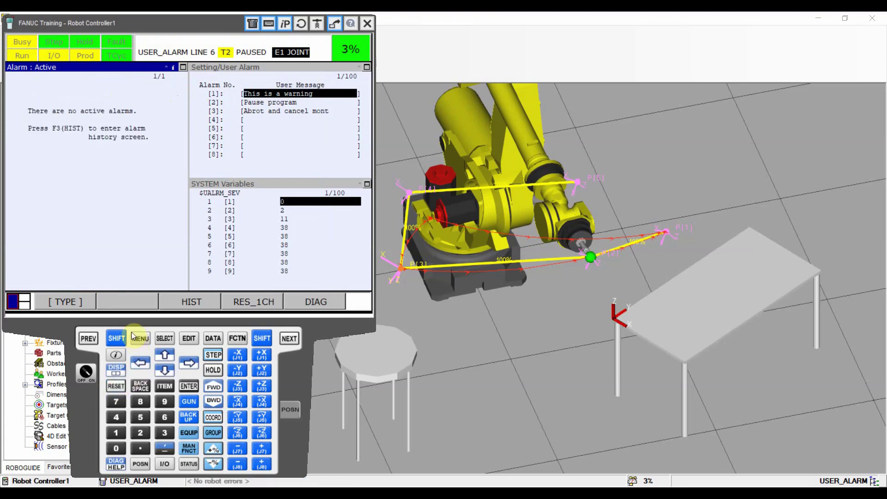
Step: Return to the USER_ALARM program and resume it from line 6 to the end, raising the speed override to 50%
left_click(190, 338)
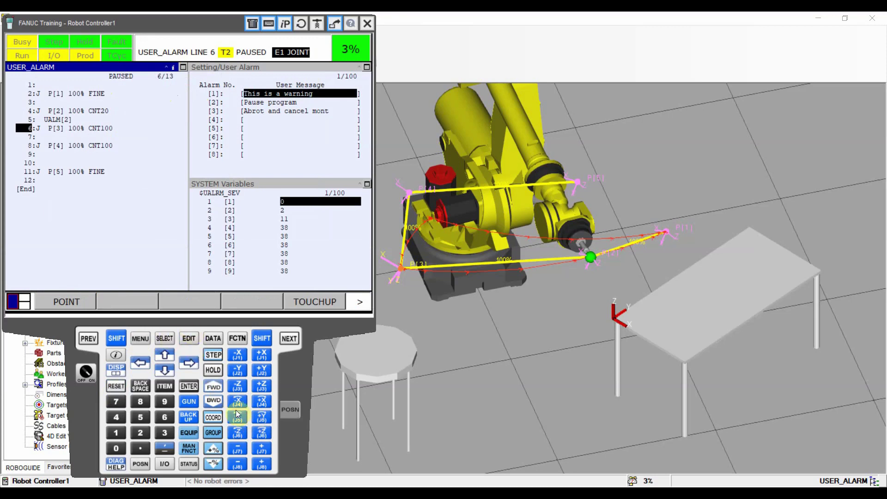
left_click(210, 383, "shift")
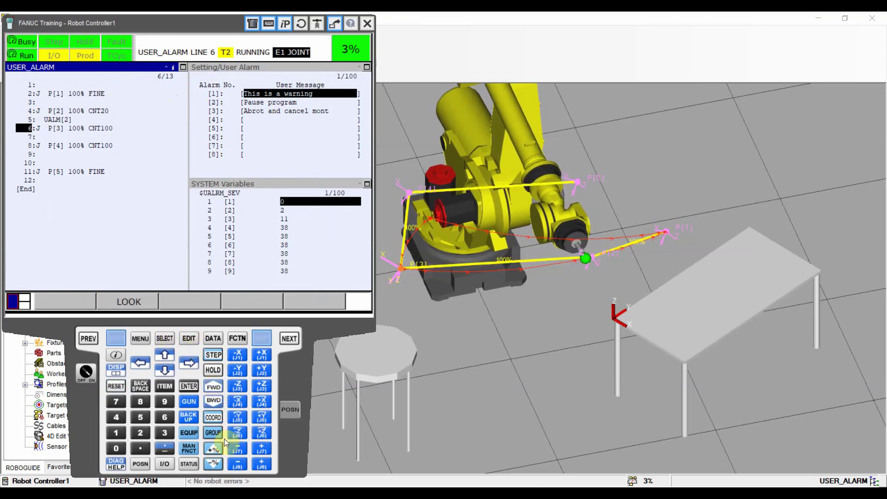
left_click(213, 452)
left_click(214, 452)
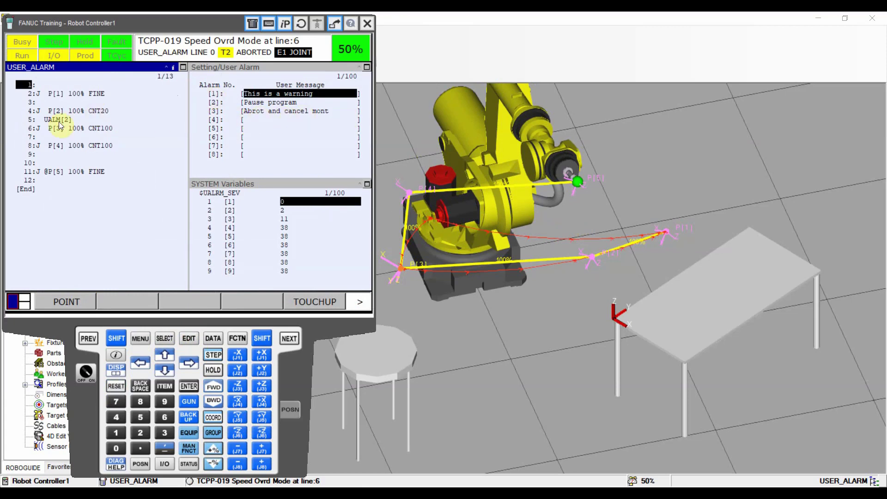
Step: Change the user alarm instruction on line 5 to UALM[3]
left_click(32, 123)
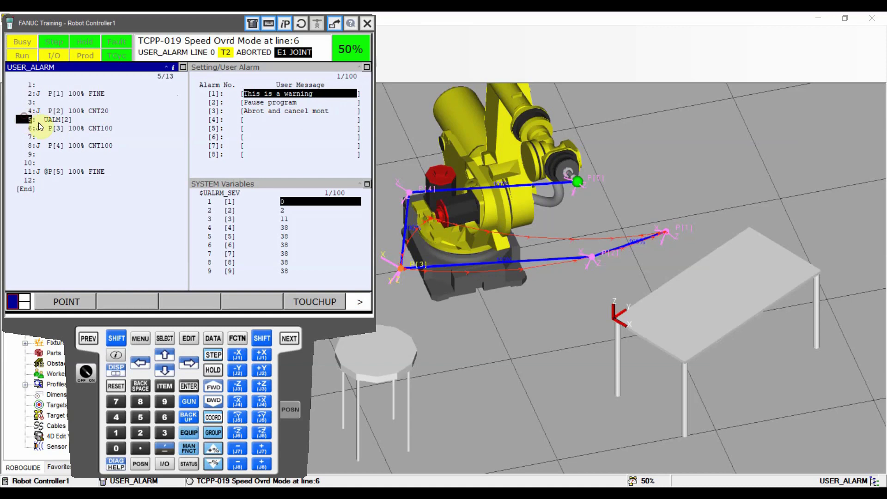
left_click(187, 362)
left_click(164, 433)
left_click(189, 385)
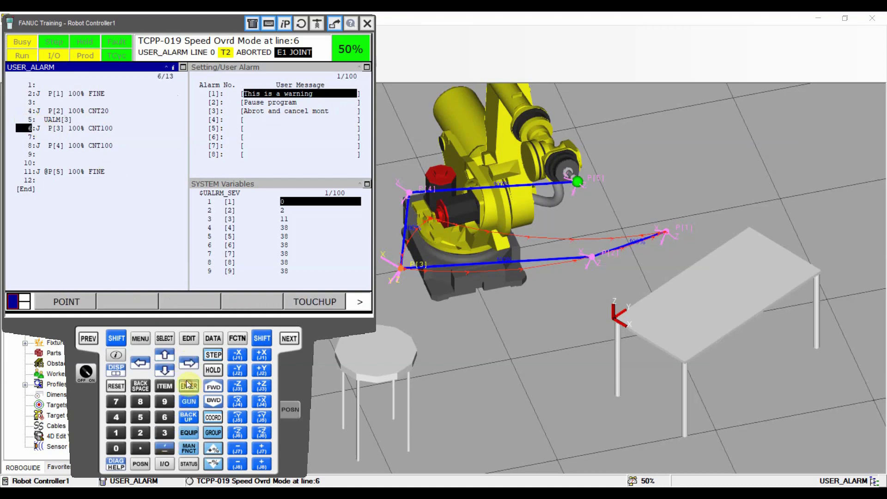
Step: Move the cursor back to line 1 and lower the speed override to 3%
left_click(159, 356)
left_click(159, 356)
left_click(158, 355)
left_click(159, 356)
left_click(159, 355)
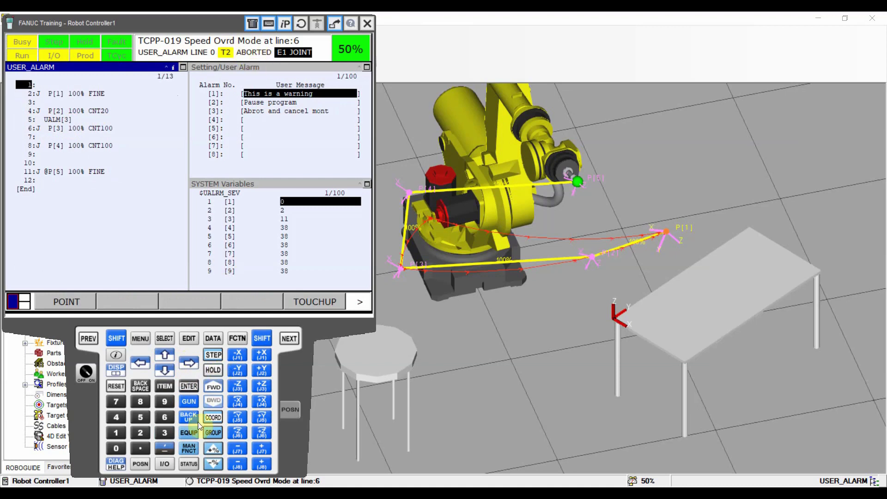
left_click(215, 464)
left_click(215, 464)
left_click(215, 463)
left_click(214, 463)
left_click(217, 461)
left_click(217, 461)
left_click(218, 461)
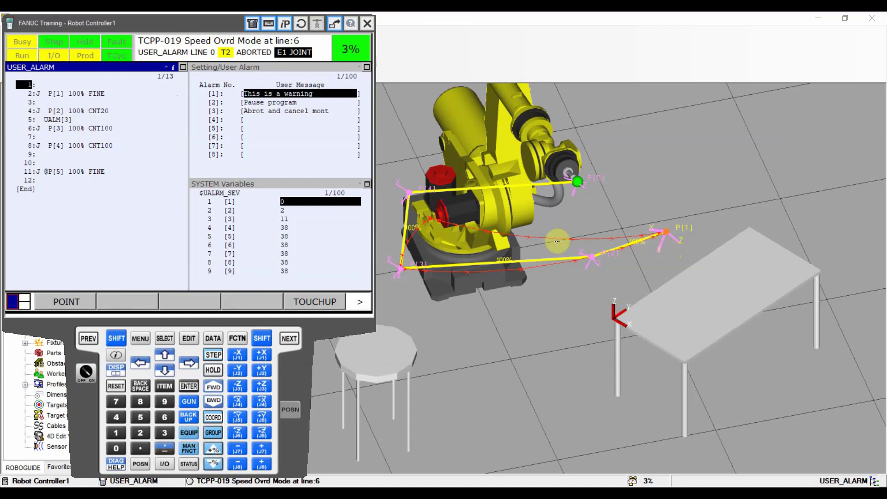
left_click(591, 257)
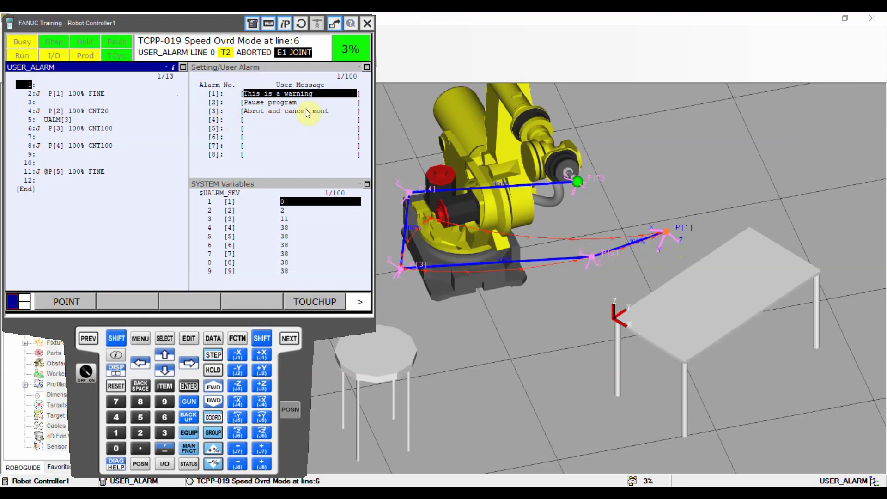
key("alt+F4")
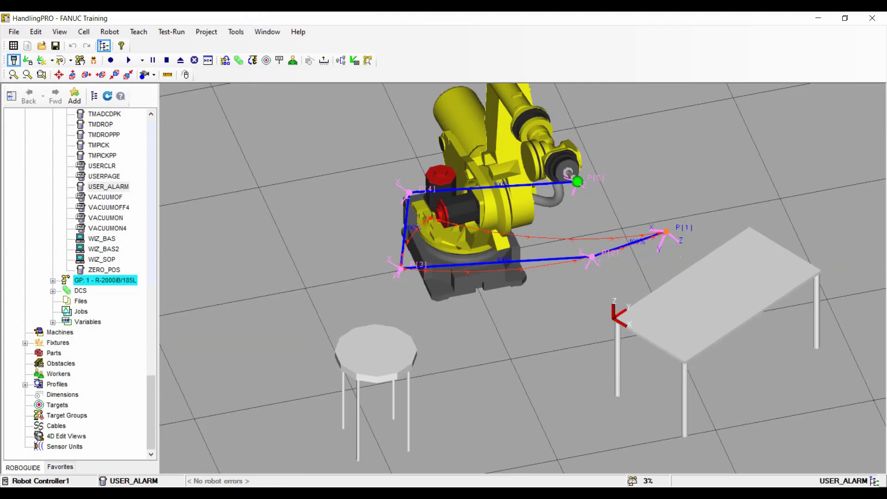
key("alt+t")
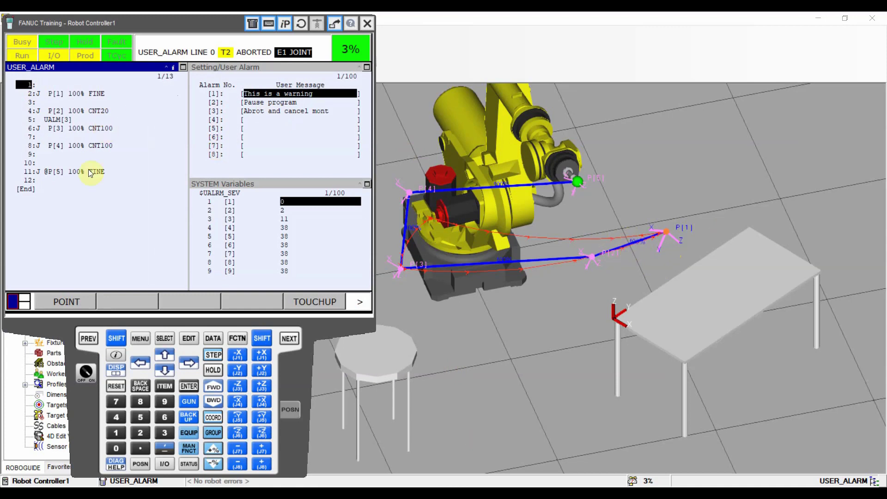
Step: Turn on step mode, raise the speed override to 10% and run USER_ALARM forward until the robot reaches P[1]
left_click(215, 387, "shift")
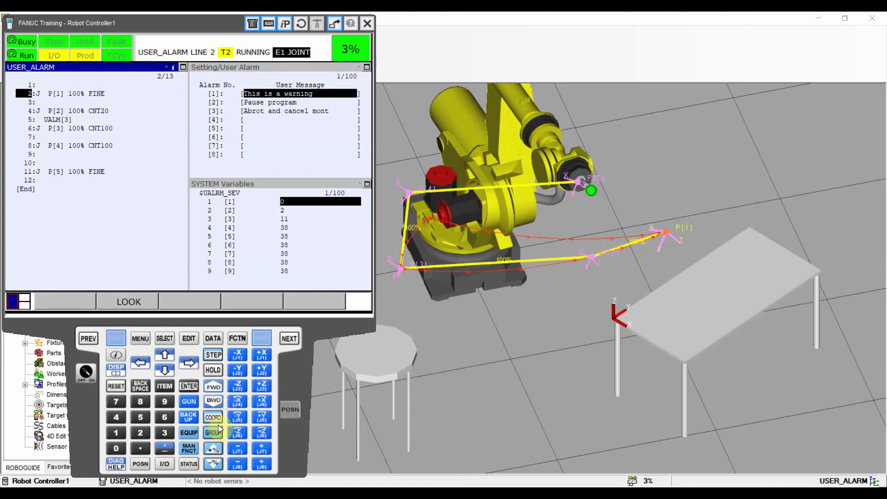
left_click(213, 355, "shift")
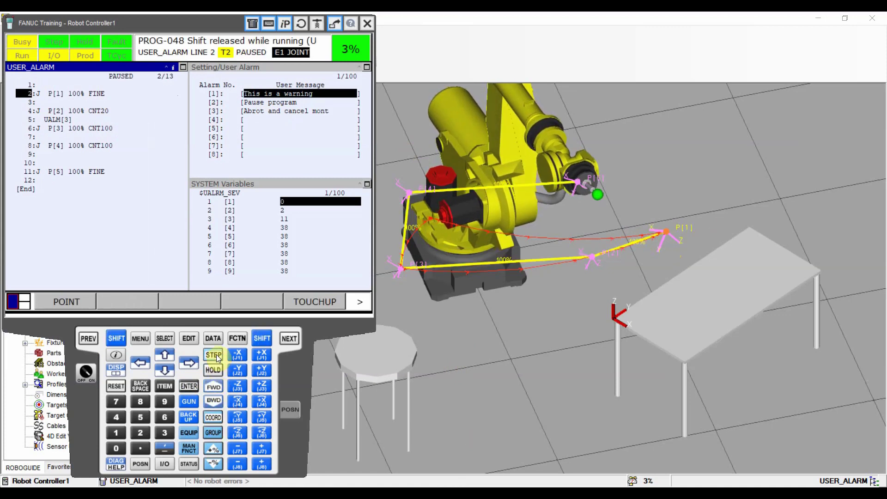
left_click(164, 354, "shift")
left_click(213, 449)
left_click(212, 388, "shift")
key("Return")
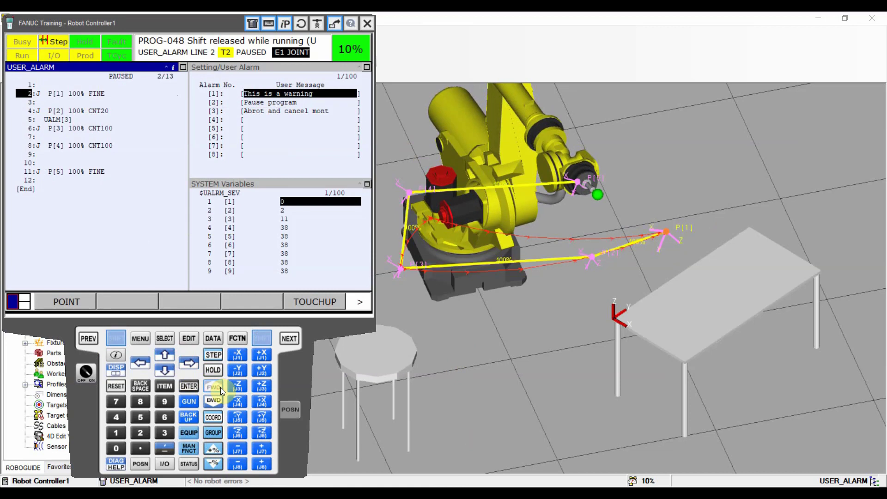
left_click(221, 388, "shift")
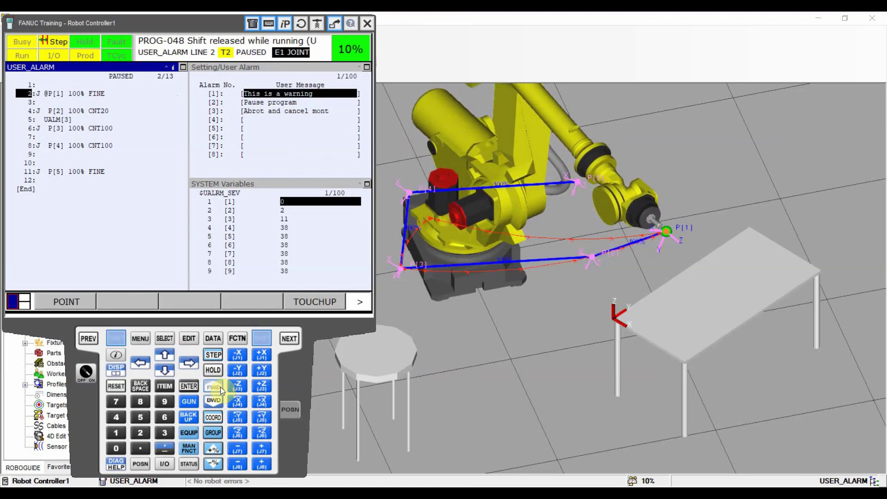
Step: Turn off step mode, move the cursor to line 1, set the speed override to 3% and reset the fault
left_click(213, 358)
left_click(165, 354)
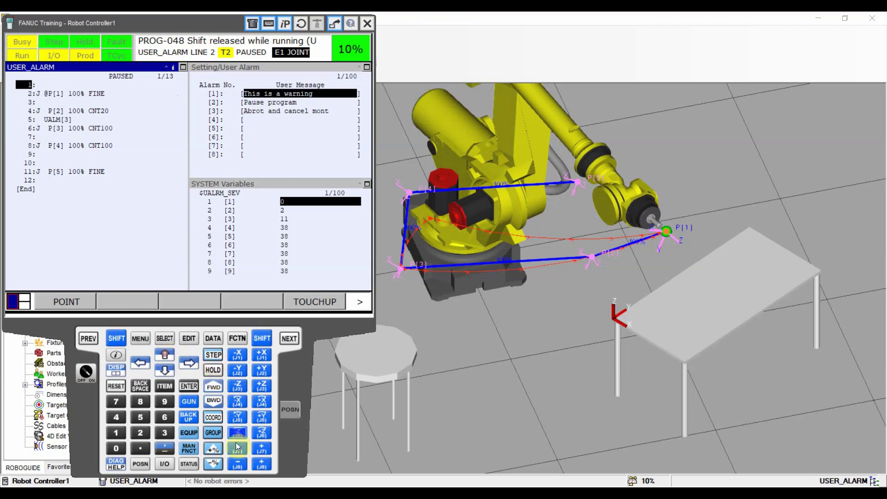
left_click(217, 462)
left_click(218, 463)
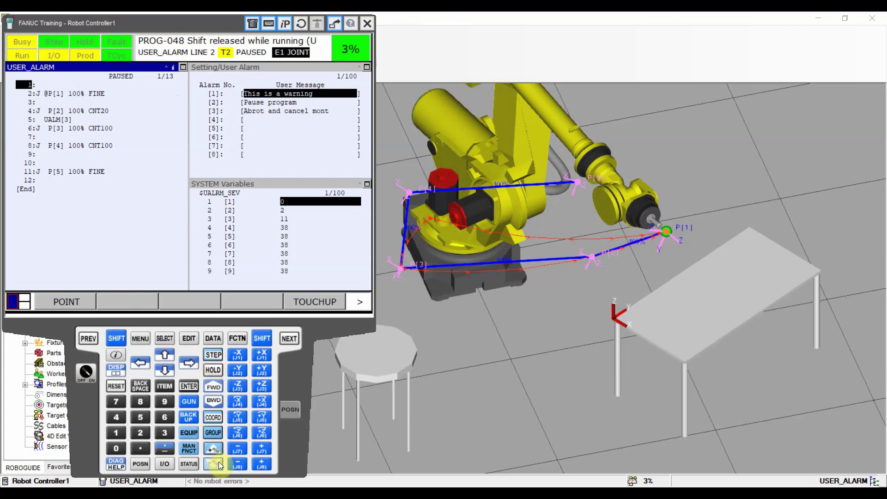
key("shift")
left_click(127, 386)
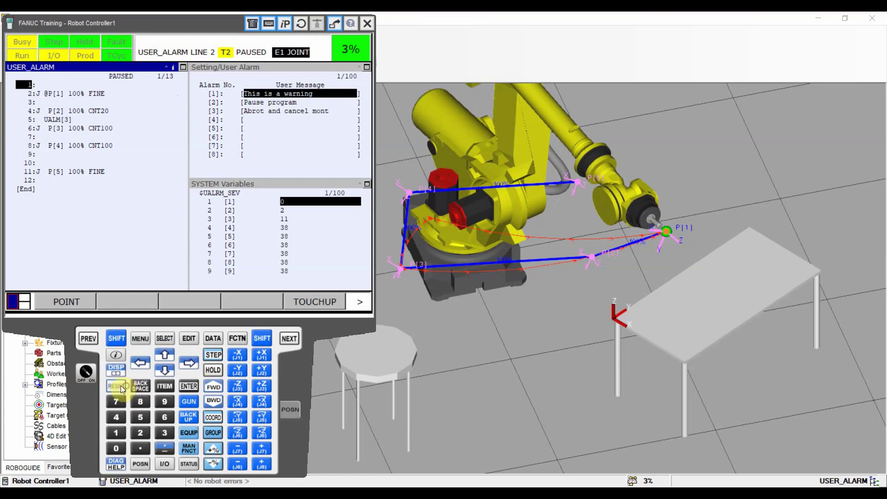
Step: Run USER_ALARM continuously from line 1 until UALM[3] is triggered, then examine where the tool tip stops relative to P[2]
left_click(213, 386, "shift")
left_click(191, 386)
left_click(212, 386, "shift")
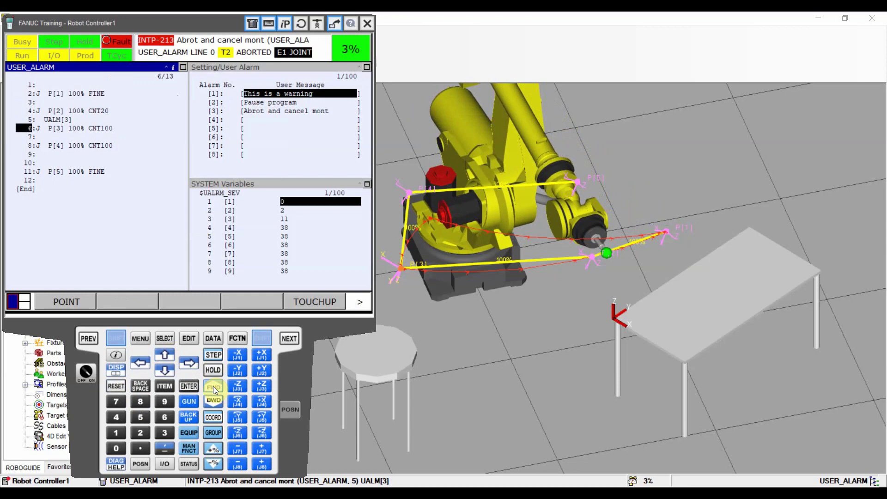
key("shift")
scroll(604, 257, "up", 3)
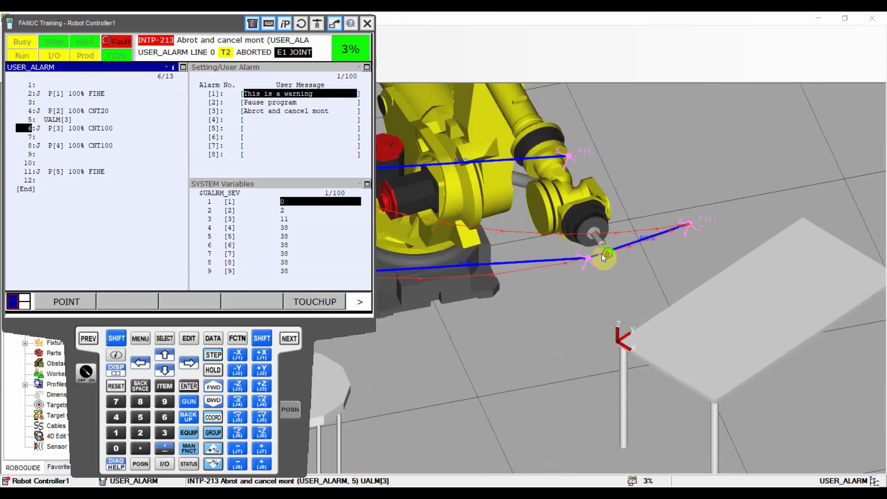
scroll(603, 256, "up", 3)
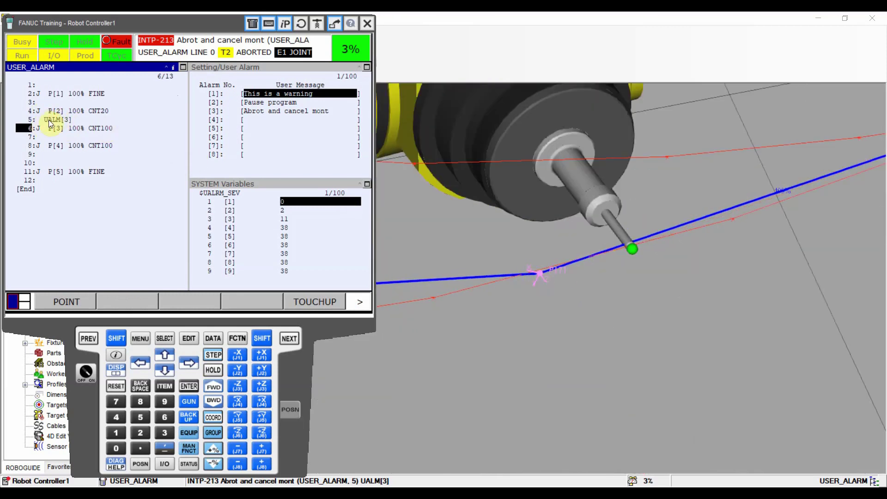
scroll(499, 224, "down", 5)
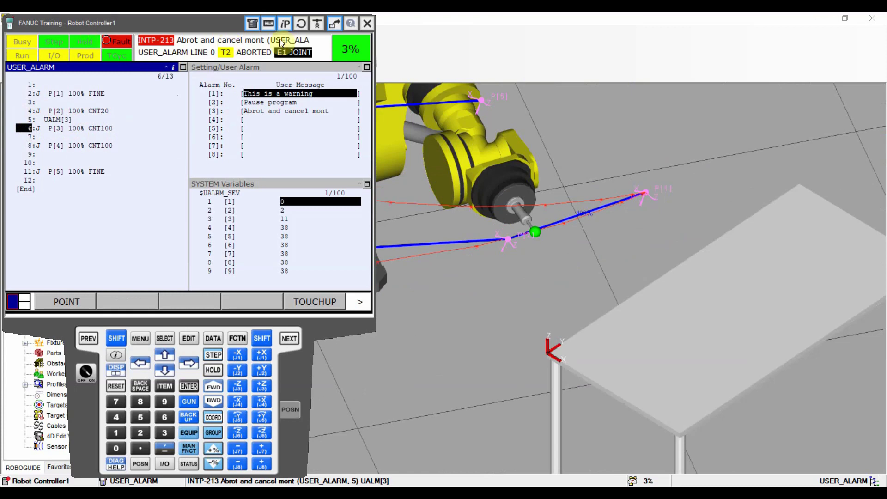
scroll(531, 237, "up", 3)
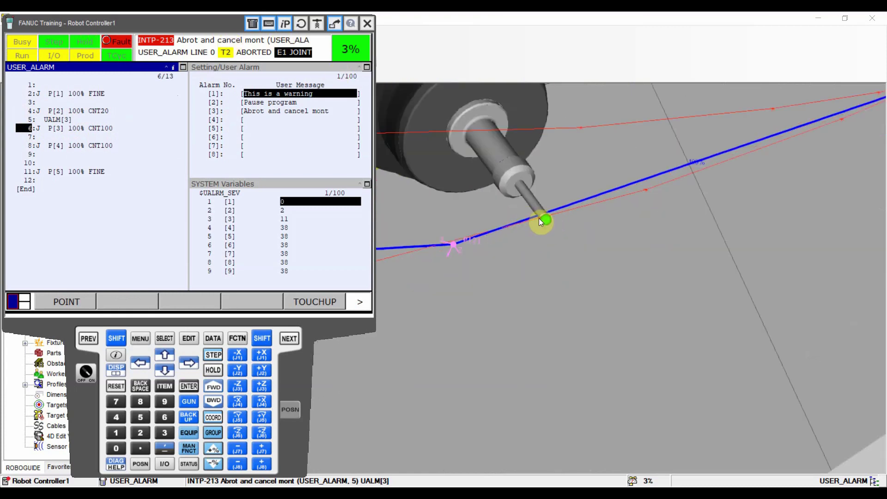
scroll(539, 218, "down", 5)
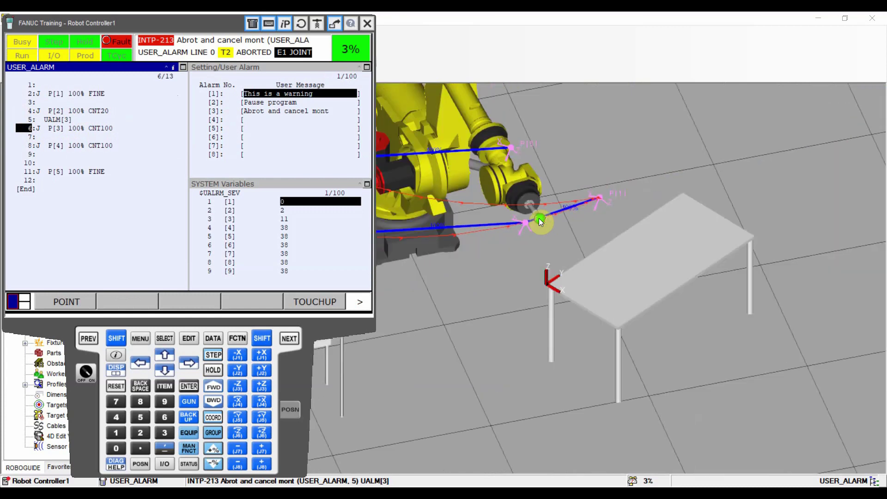
Step: Reset the UALM[3] fault and run the program forward from line 6 toward P[3], then release the run
left_click(118, 386, "shift")
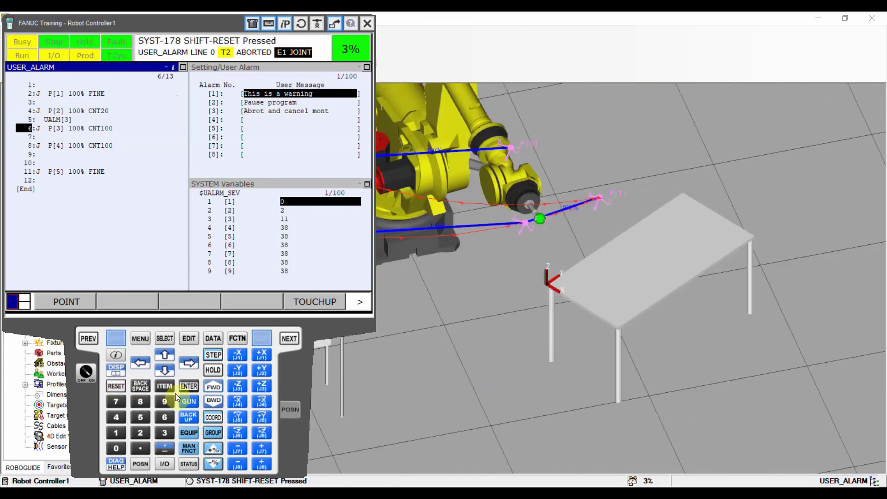
left_click(215, 381, "shift")
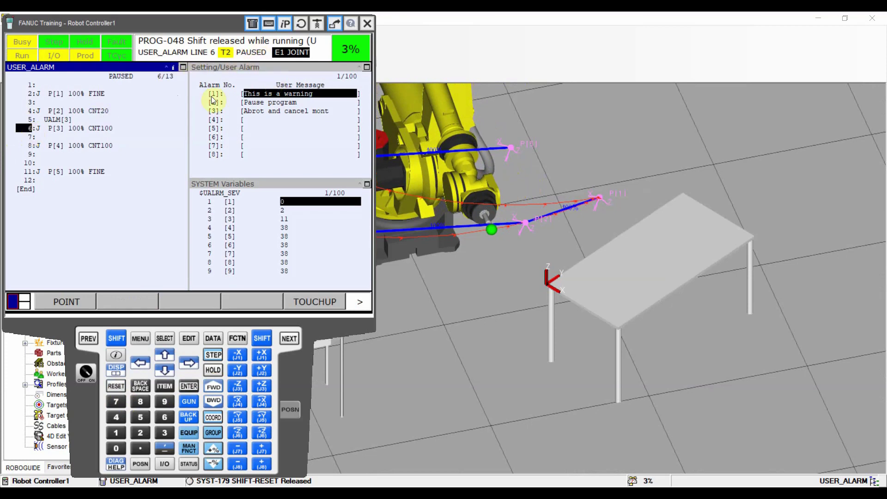
Step: Move the cursor of the paused USER_ALARM program to line 1 and accept it as the restart line
left_click(170, 358)
left_click(170, 357)
left_click(170, 358)
left_click(170, 357)
left_click(170, 357)
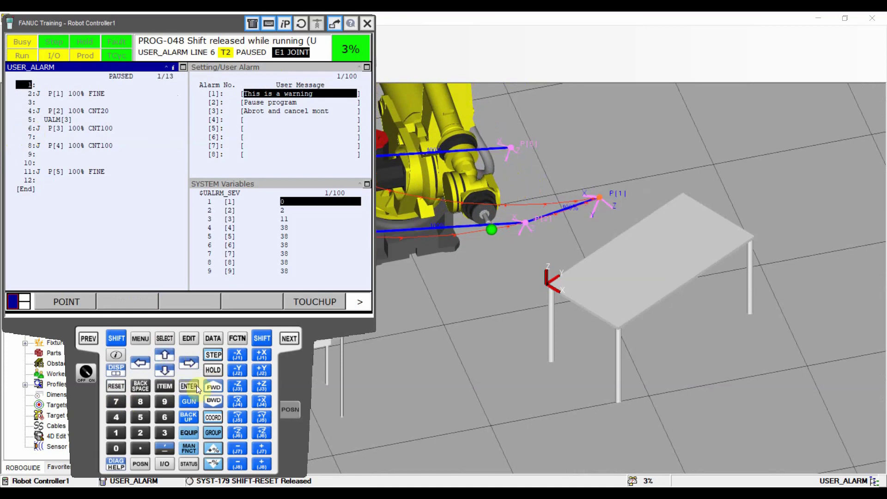
left_click(218, 388, "shift")
key("Return")
Step: Raise the speed override to 20%, reset the fault and run USER_ALARM forward from line 1 until UALM[3] is triggered
left_click(208, 450)
left_click(208, 450)
left_click(207, 450)
left_click(208, 450)
left_click(208, 450)
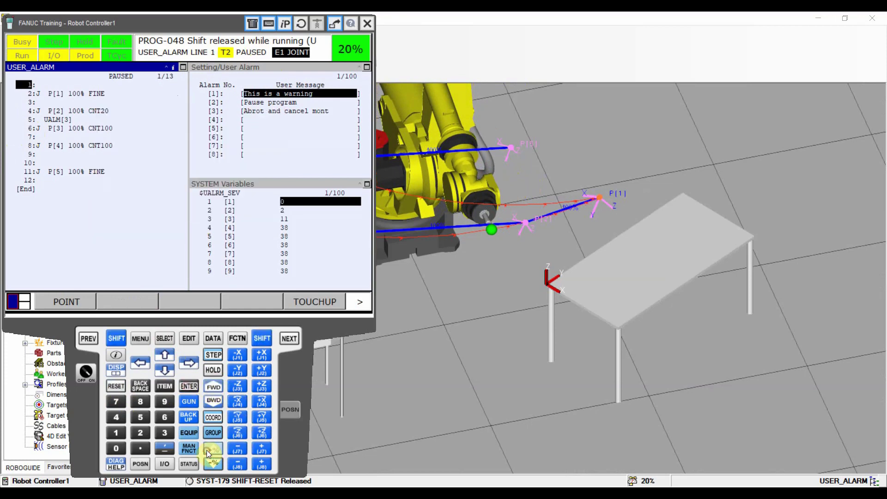
left_click(111, 382, "shift")
left_click(209, 388, "shift")
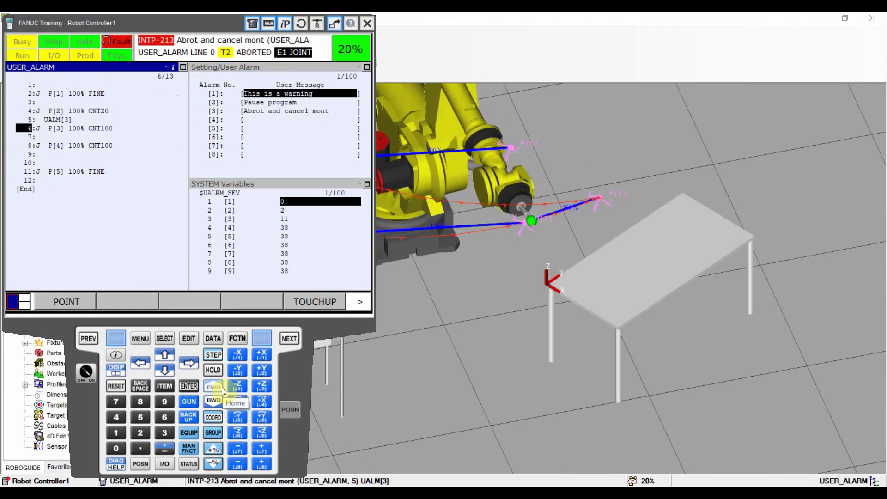
Step: Examine the tool tip's stopping position relative to P[2] and the programmed path in the 3D view, then return to the teach pendant
scroll(529, 231, "up", 10)
scroll(463, 249, "down", 10)
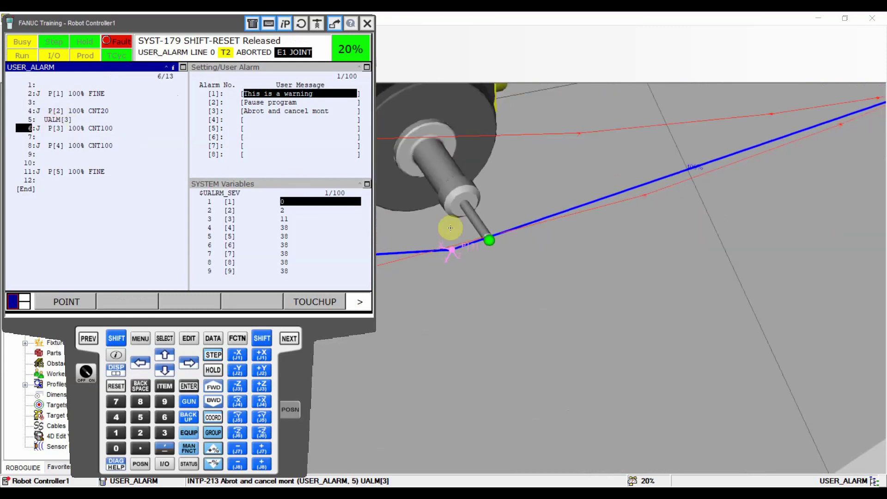
scroll(451, 229, "down", 3)
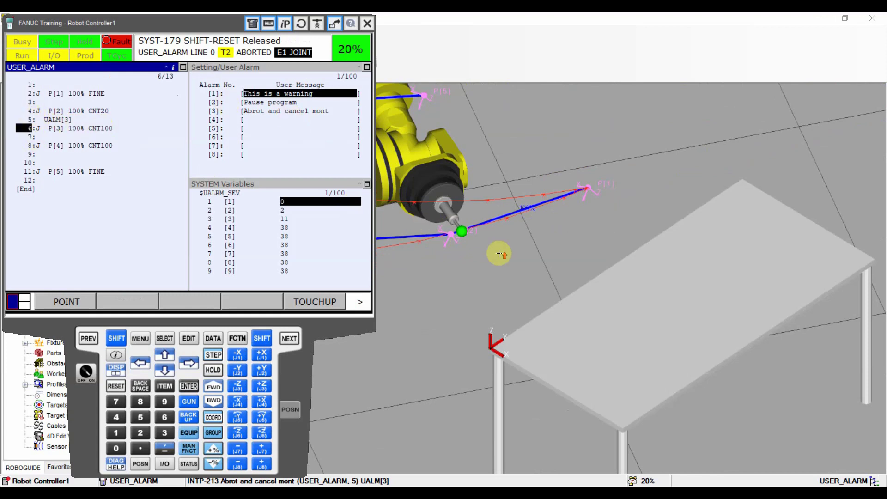
scroll(493, 251, "up", 3)
scroll(393, 215, "down", 3)
left_click(389, 214)
scroll(525, 222, "up", 5)
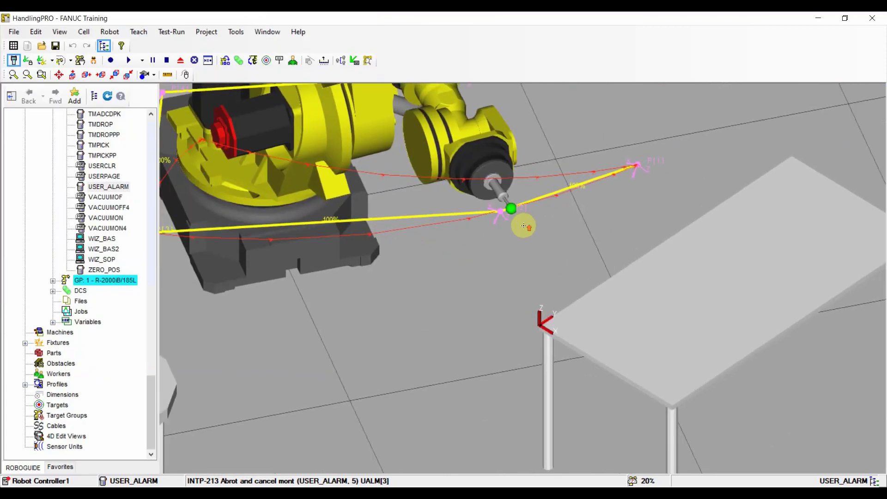
scroll(448, 268, "down", 8)
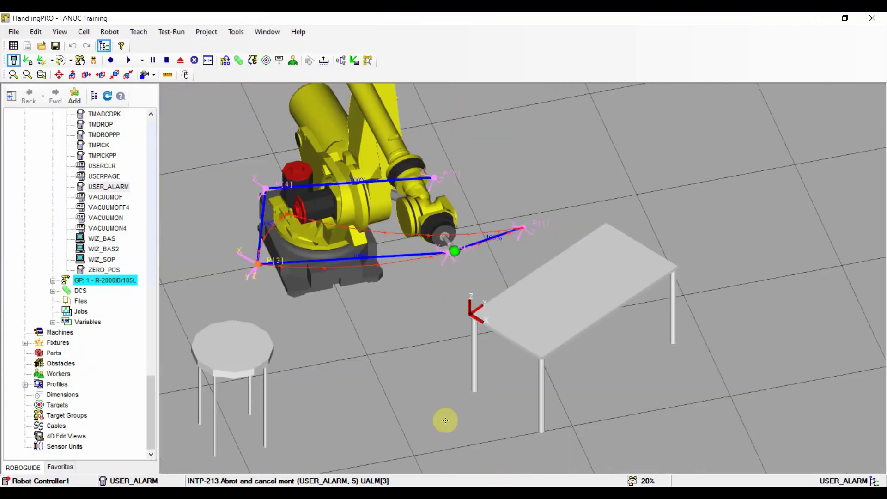
key("alt+Tab")
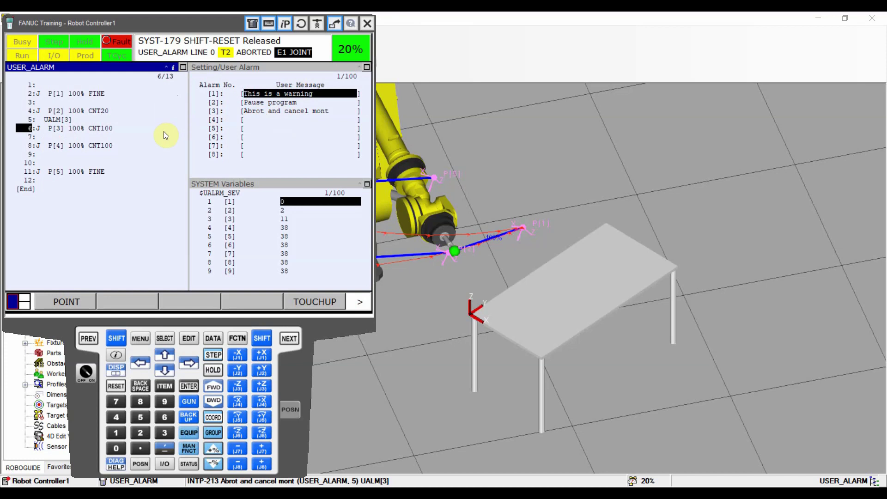
Step: Enter "Clamp not closed" as the message for user alarm 4
left_click(259, 119)
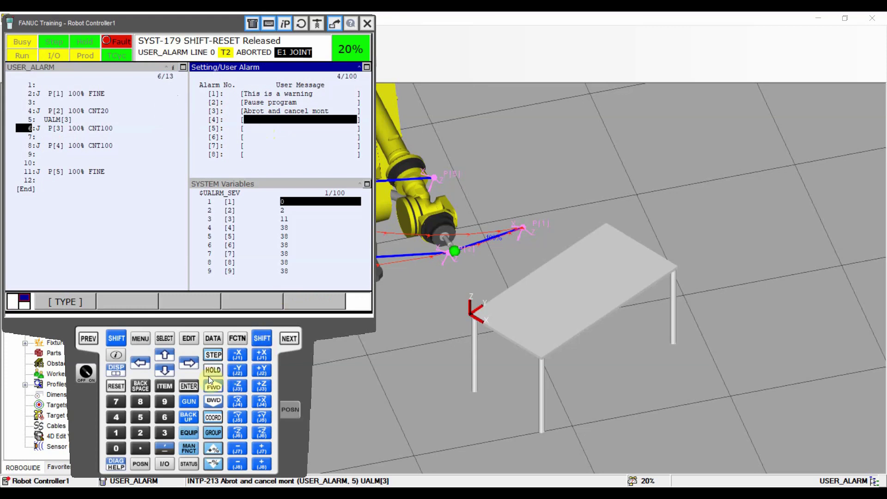
left_click(188, 386)
left_click(293, 273)
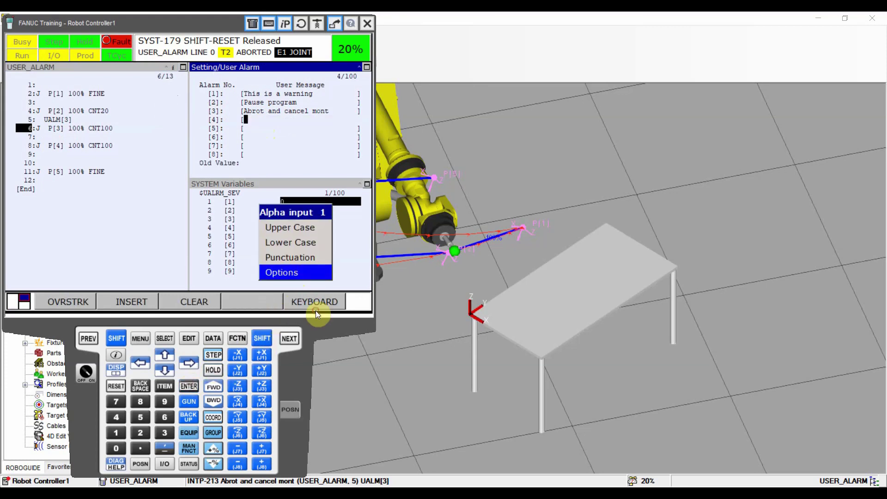
left_click(315, 308)
type("Clamp not closed")
left_click(165, 333)
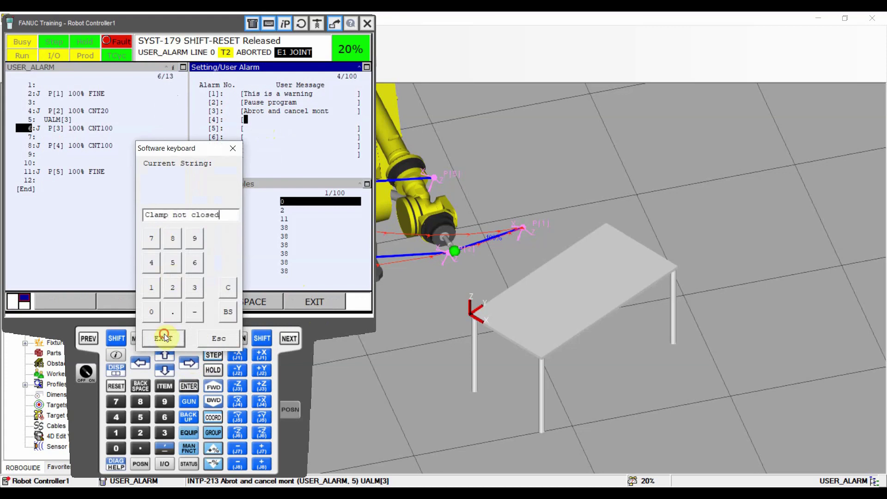
Step: Try severities 11 and 10 for user alarm 4 in $UALRM_SEV, then set it to 6
left_click(287, 217)
left_click(289, 227)
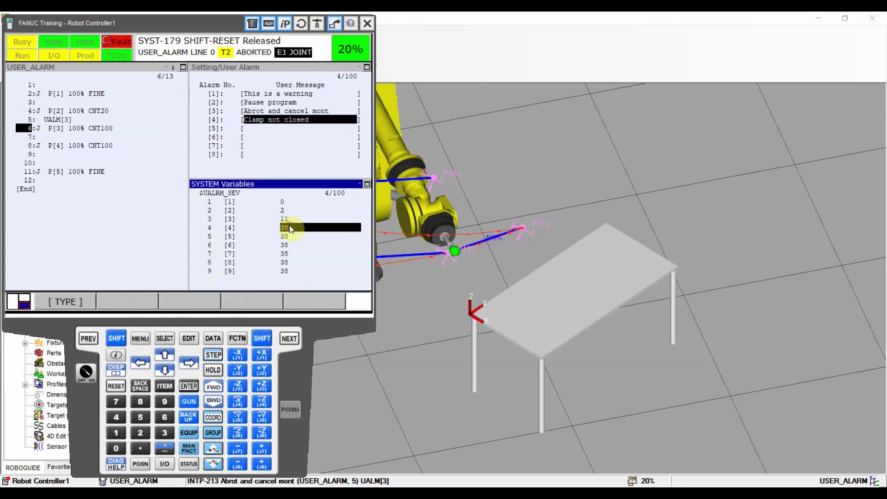
type("11")
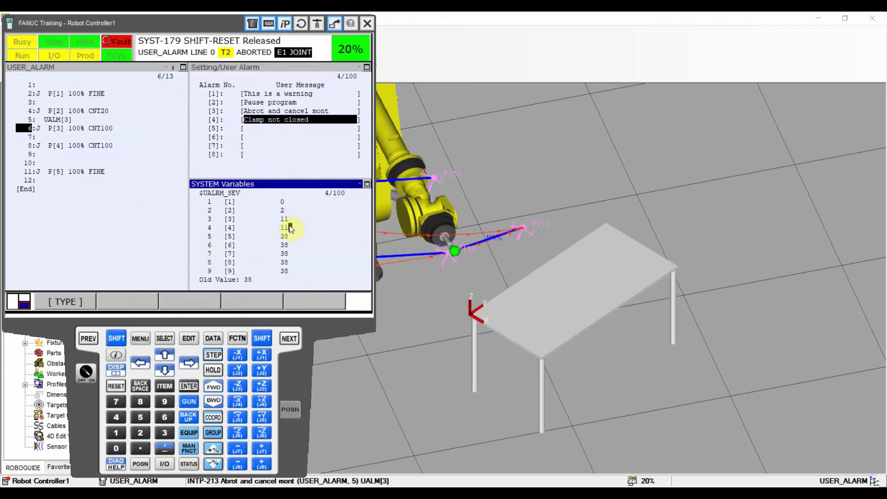
key("Return")
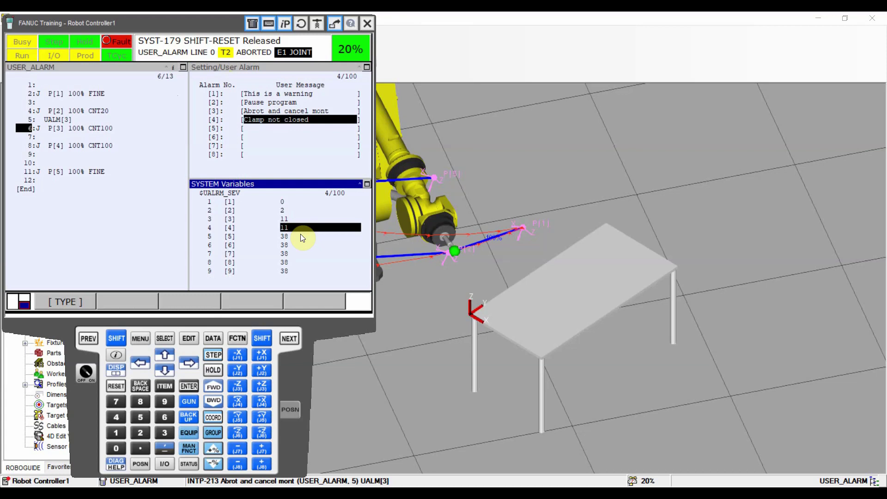
type("10")
key("Return")
type("6")
key("Return")
Step: Review the UALM[3] instruction on line 5 of USER_ALARM alongside the message of user alarm 4
left_click(28, 130)
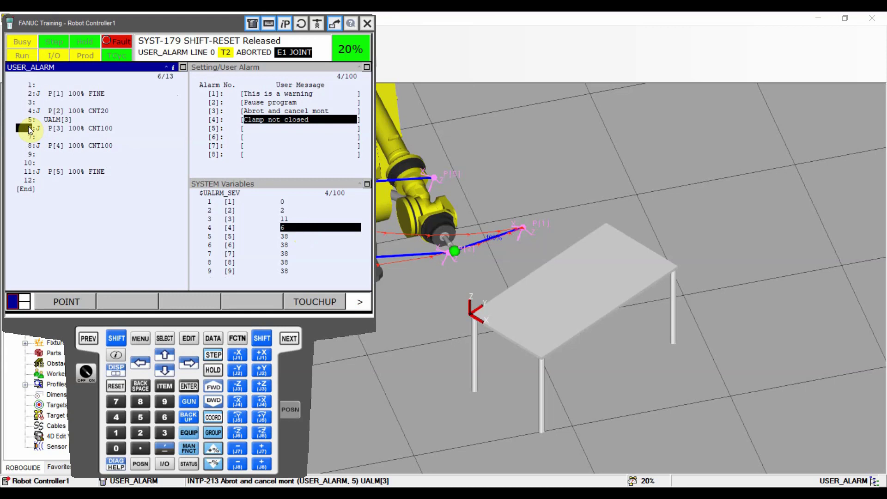
left_click(27, 121)
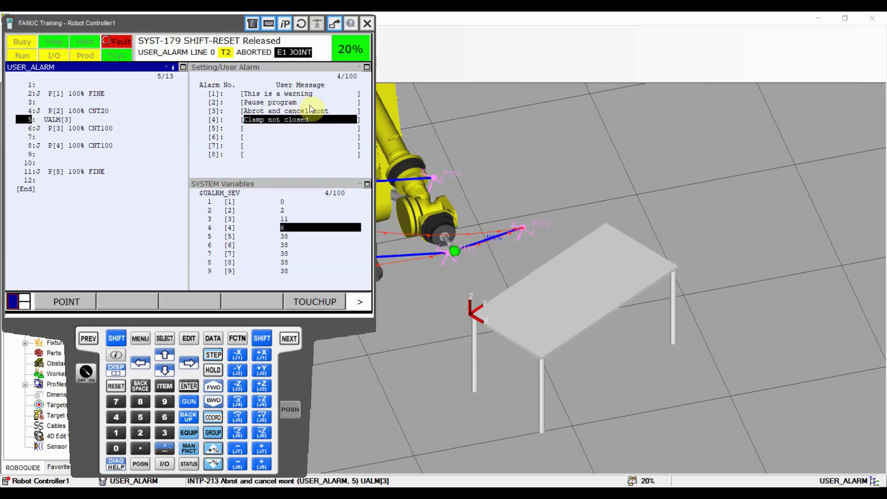
left_click(296, 136)
left_click(293, 120)
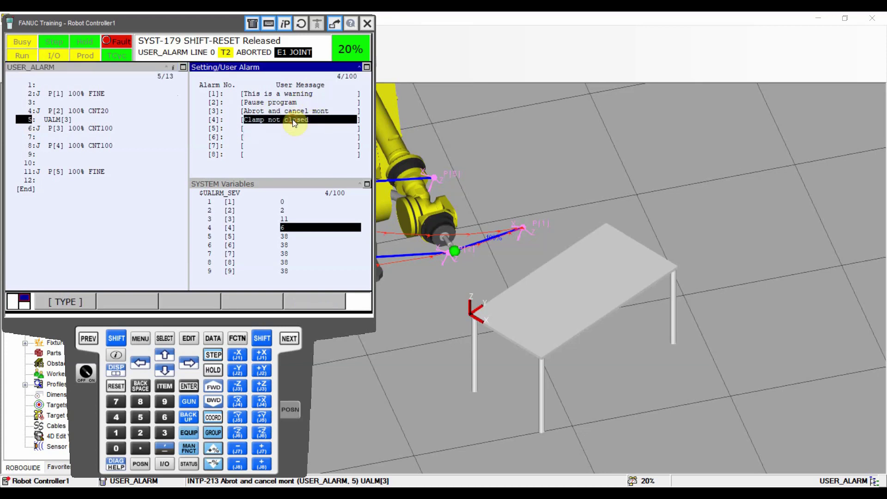